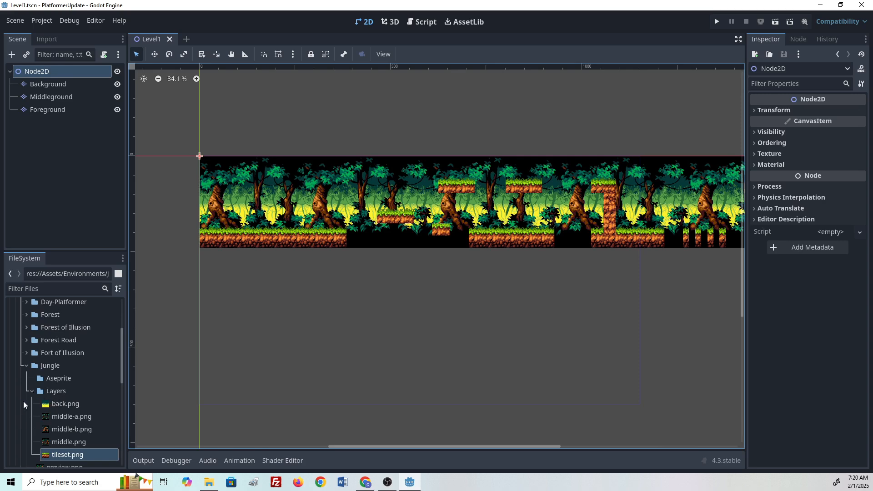
# Step: Set the Foreground tile set's physics layer to collision layer 2 only, with collision mask 1 and 3
pyautogui.moveTo(23, 401)
pyautogui.click(50, 111)
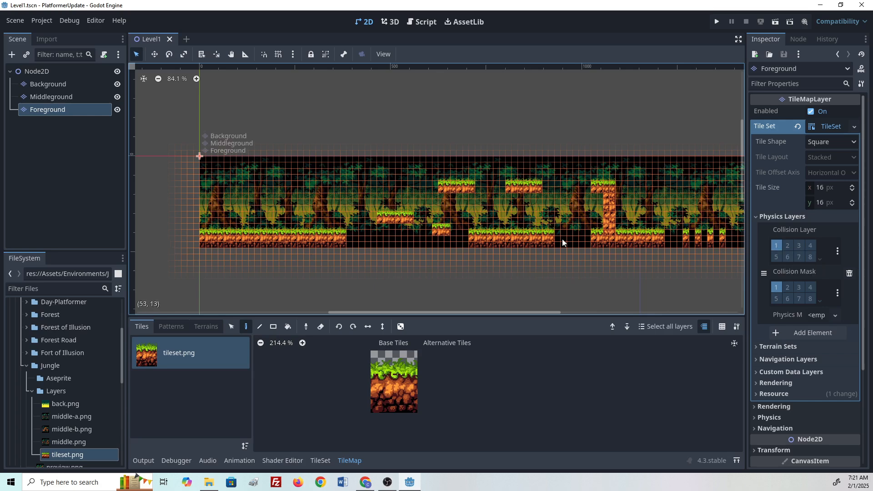
pyautogui.click(776, 245)
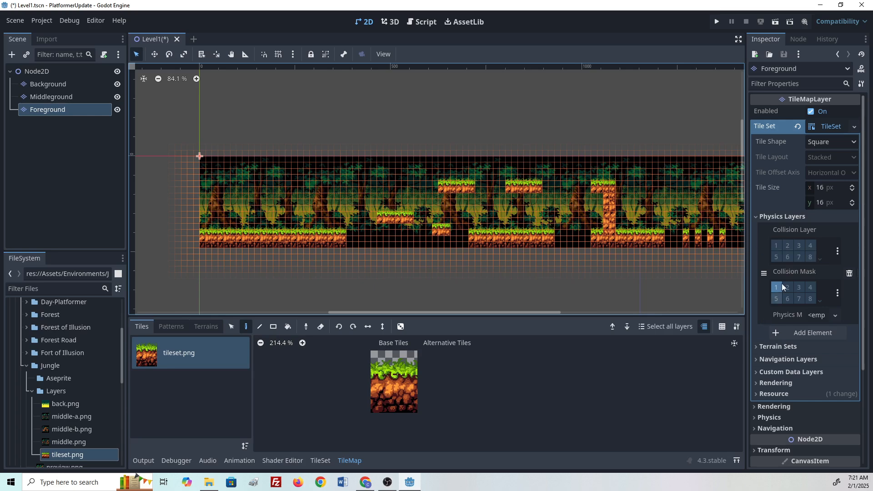
pyautogui.click(789, 245)
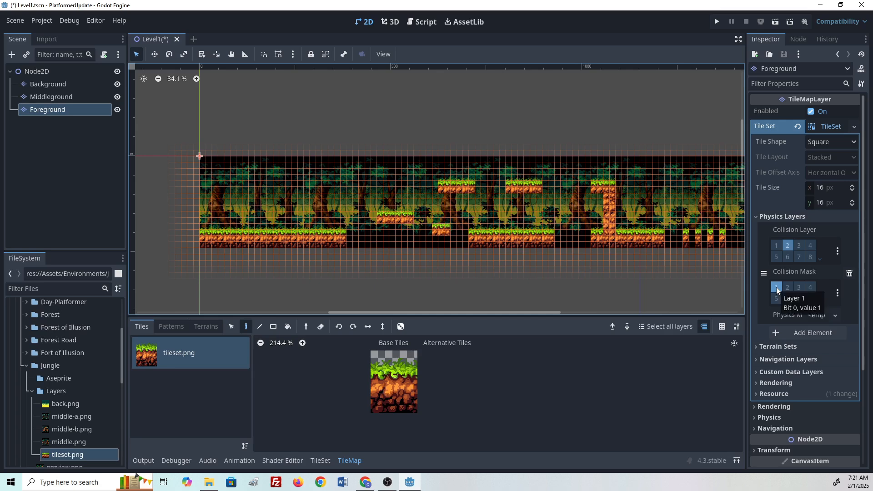
pyautogui.click(798, 291)
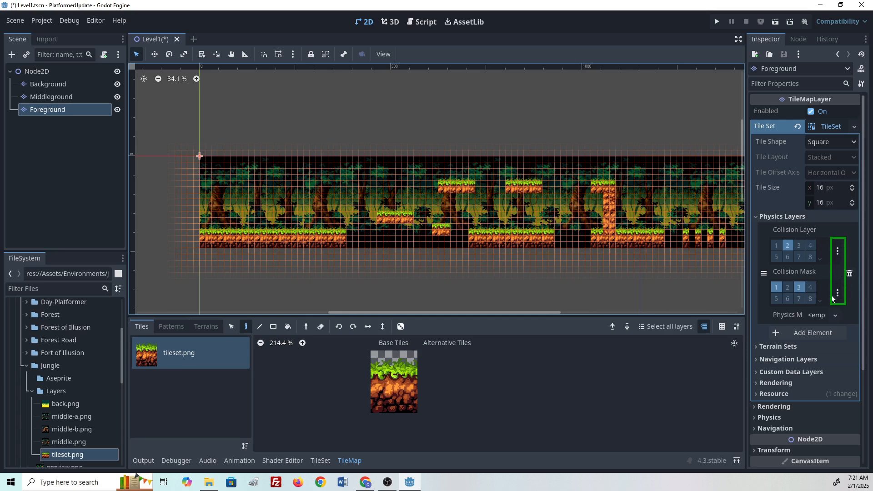
# Step: Name 2D physics layers 1 to 4 Player, Ground, Enemies and Items, and save the Level1 scene
pyautogui.click(837, 253)
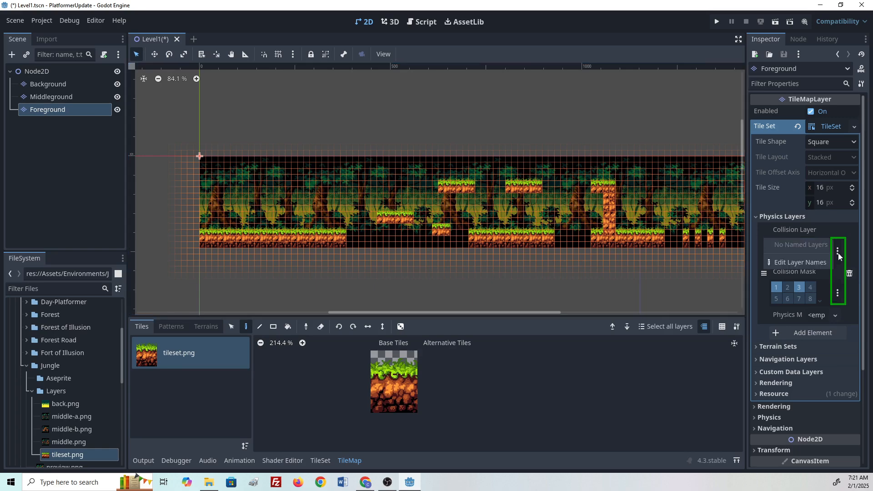
pyautogui.click(799, 263)
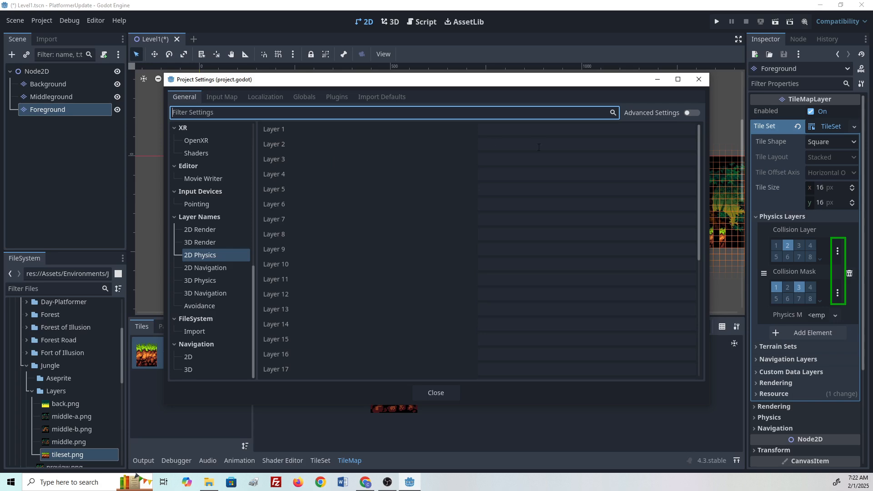
pyautogui.click(507, 128)
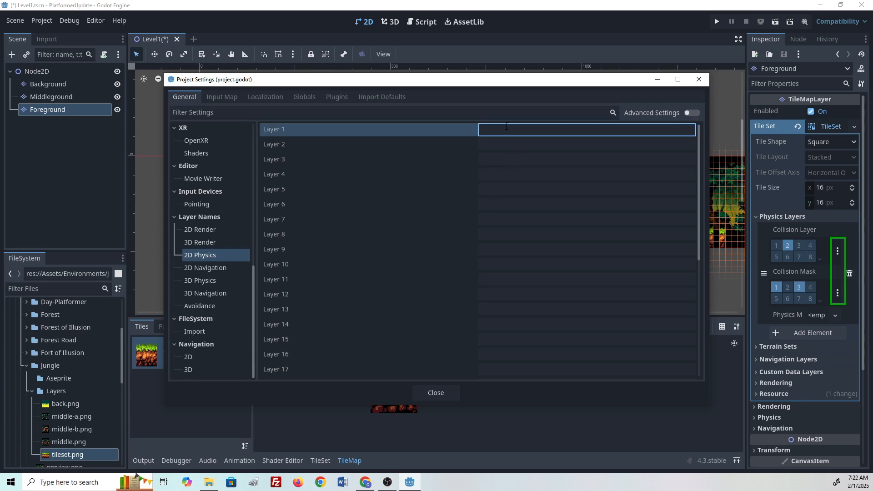
pyautogui.write('Player')
pyautogui.press('Tab')
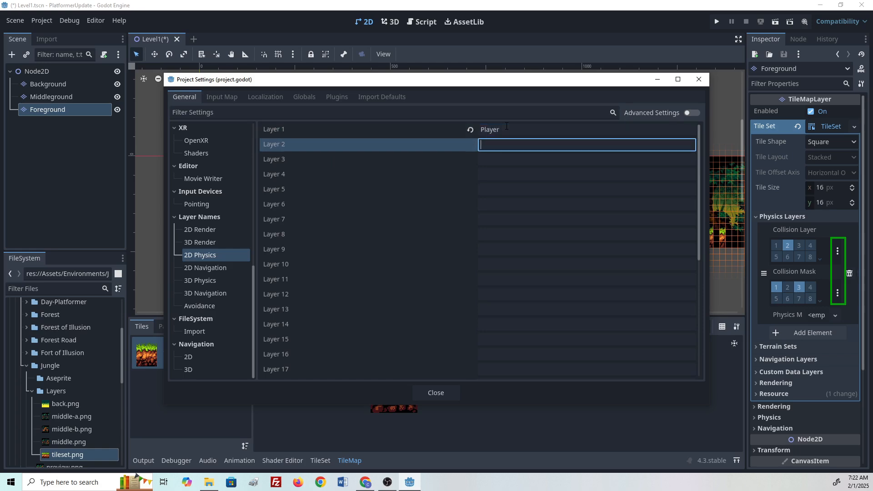
pyautogui.write('Ground')
pyautogui.press('Tab')
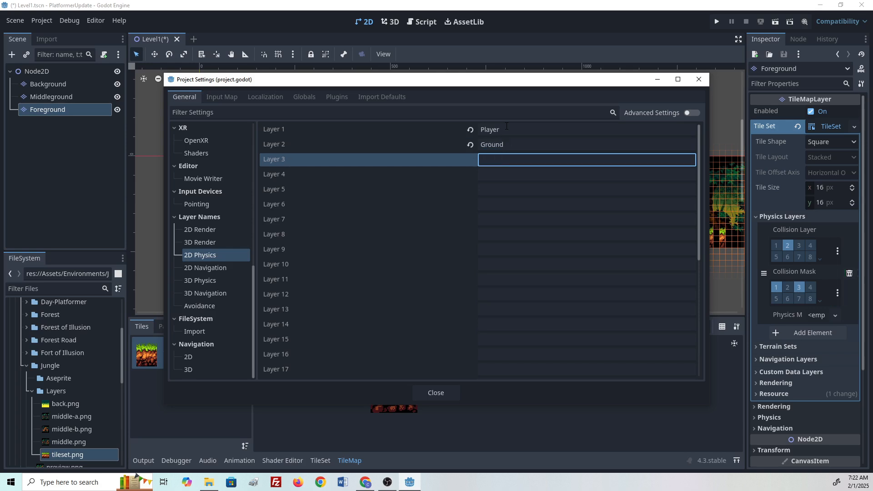
pyautogui.write('Enemies')
pyautogui.press('Tab')
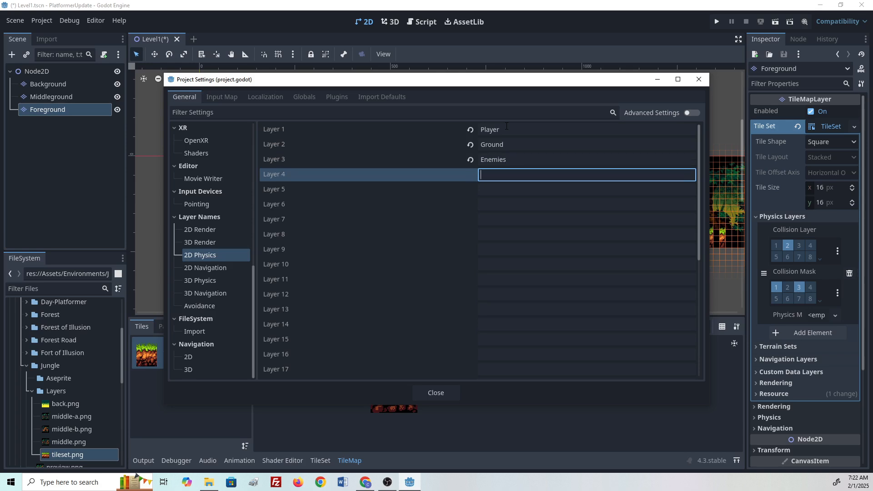
pyautogui.write('Items')
pyautogui.click(435, 392)
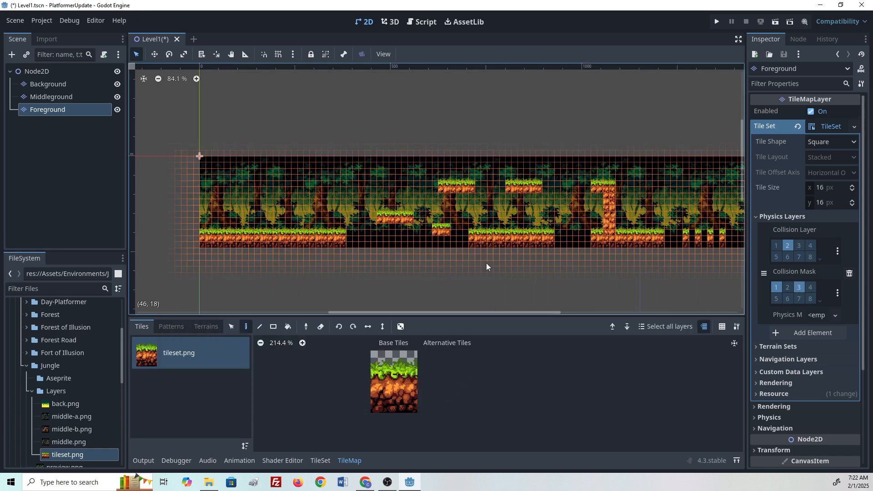
pyautogui.moveTo(528, 248); pyautogui.dragTo(495, 237, button='middle')
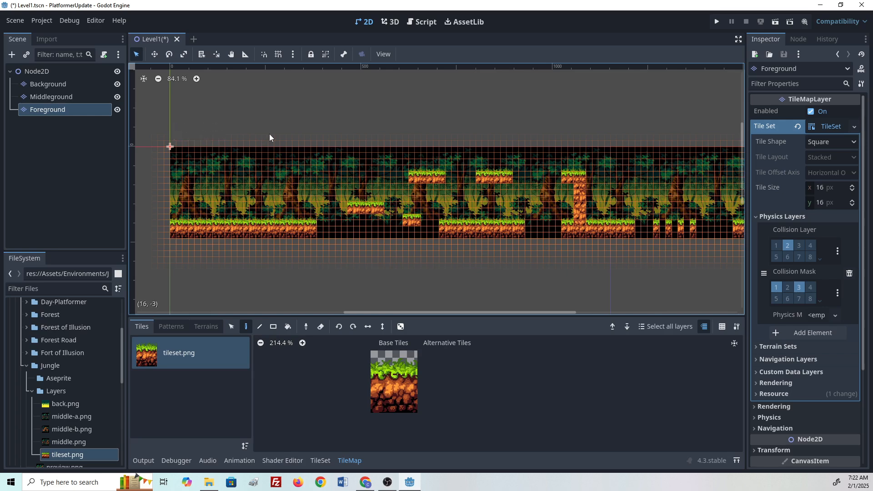
pyautogui.hotkey('ctrl', 's')
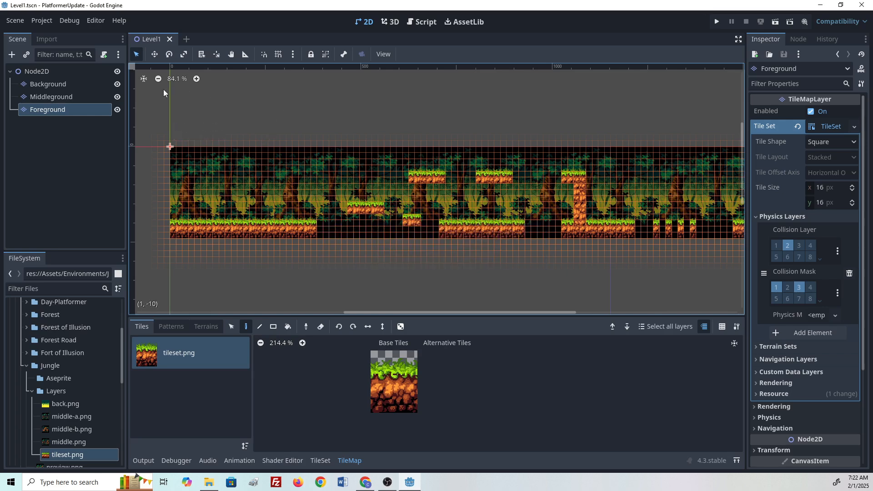
pyautogui.click(15, 23)
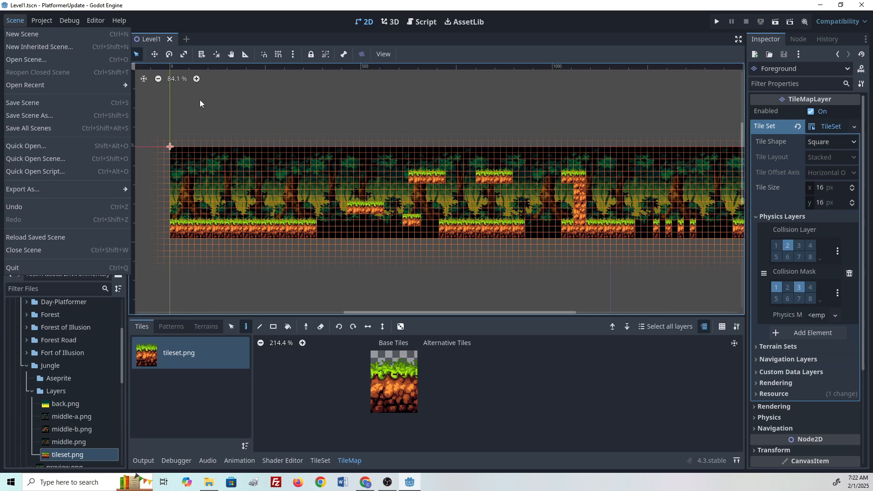
pyautogui.click(217, 16)
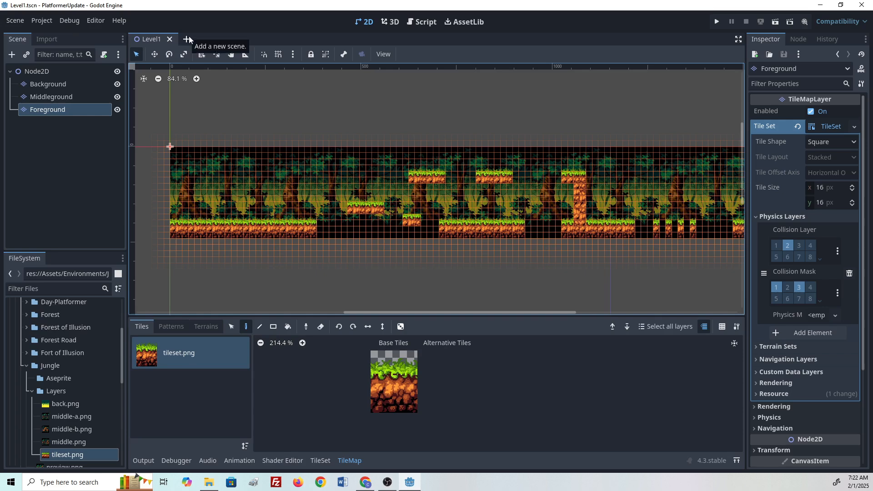
pyautogui.click(16, 20)
pyautogui.click(41, 20)
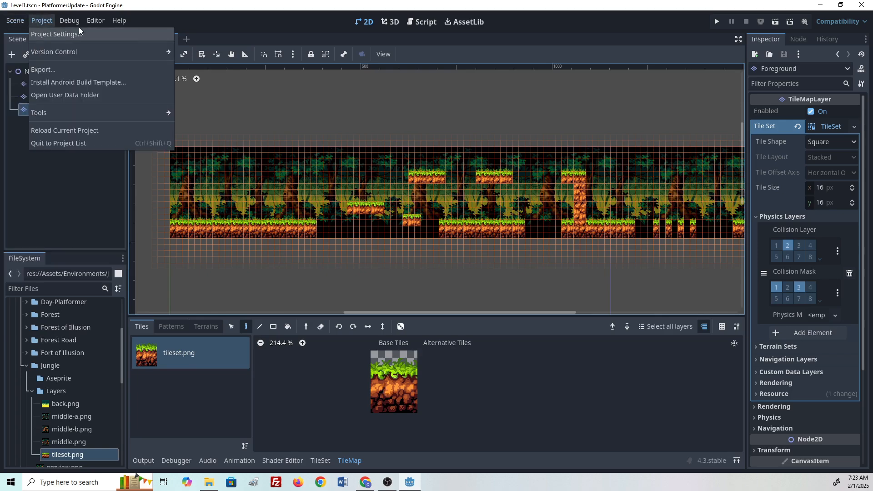
pyautogui.click(15, 21)
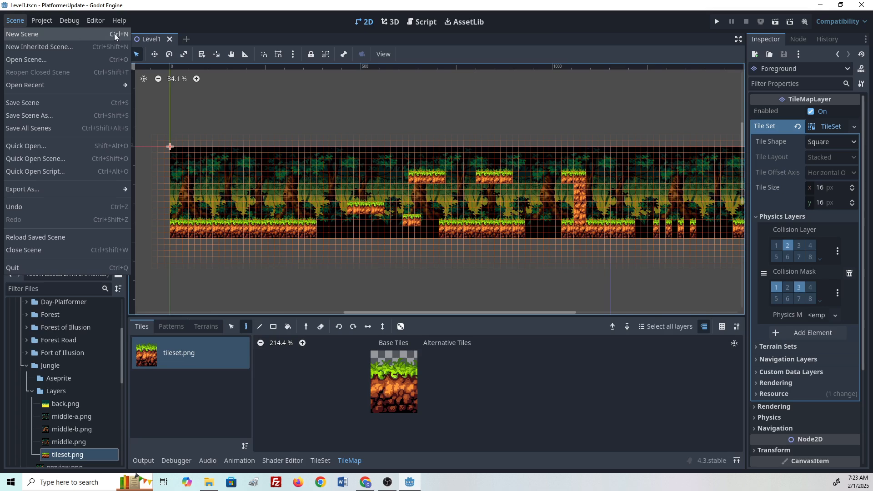
pyautogui.click(258, 20)
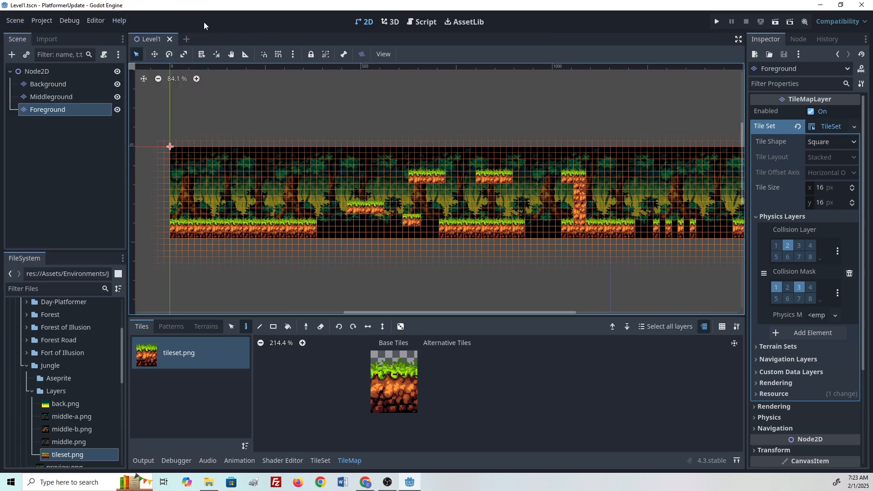
# Step: Create a new scene with a CharacterBody2D as its root node
pyautogui.click(187, 39)
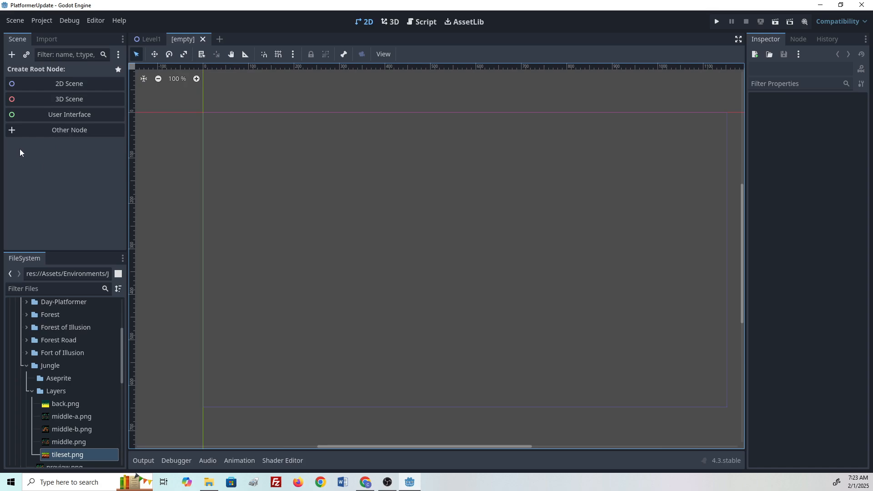
pyautogui.click(38, 129)
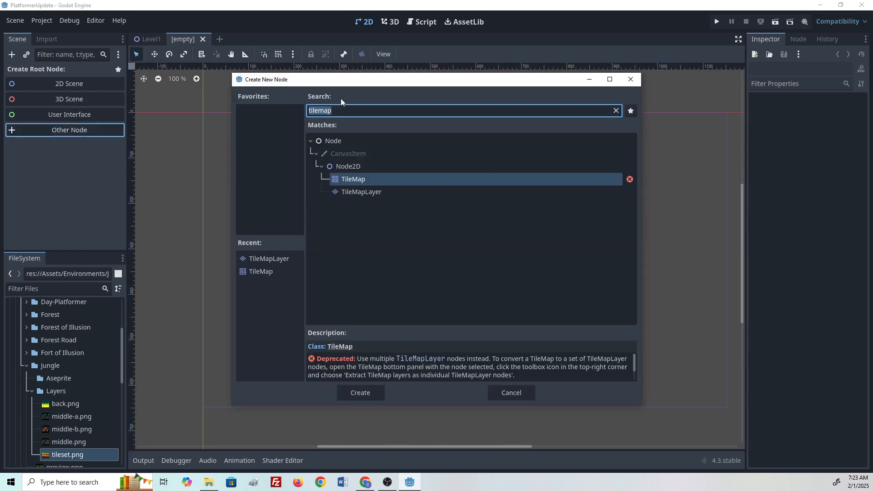
pyautogui.write('c')
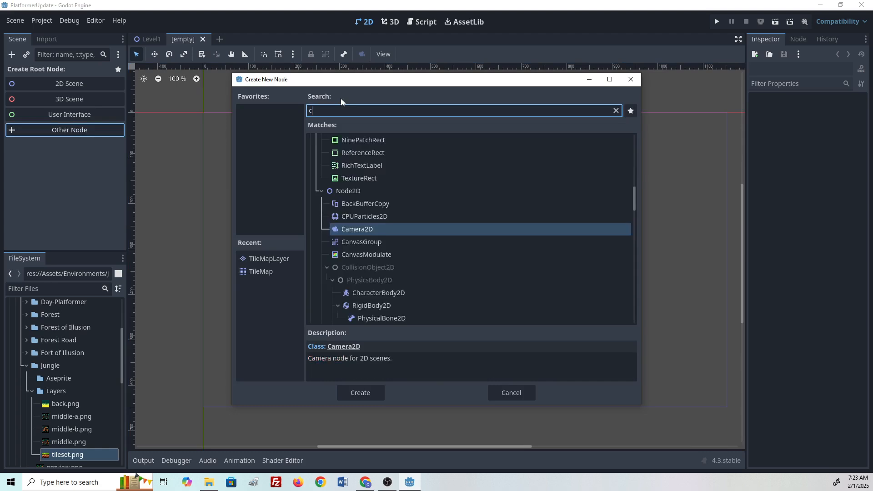
pyautogui.write('haracterbody2d')
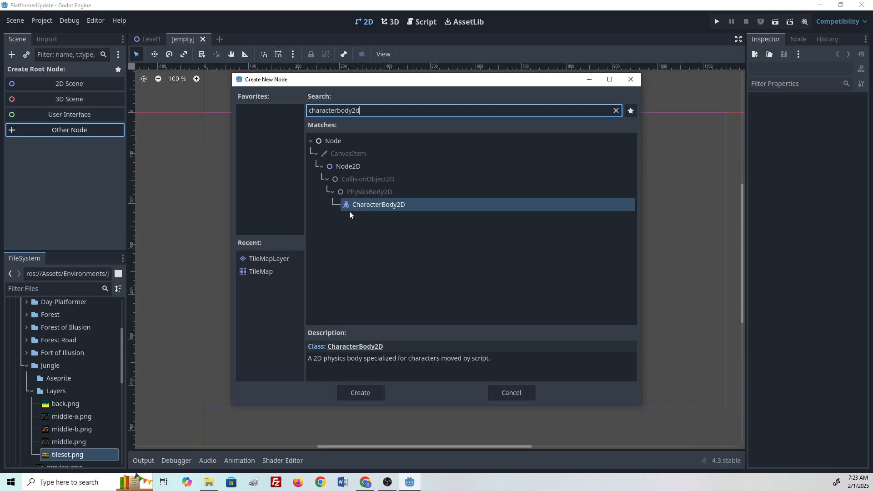
pyautogui.click(365, 392)
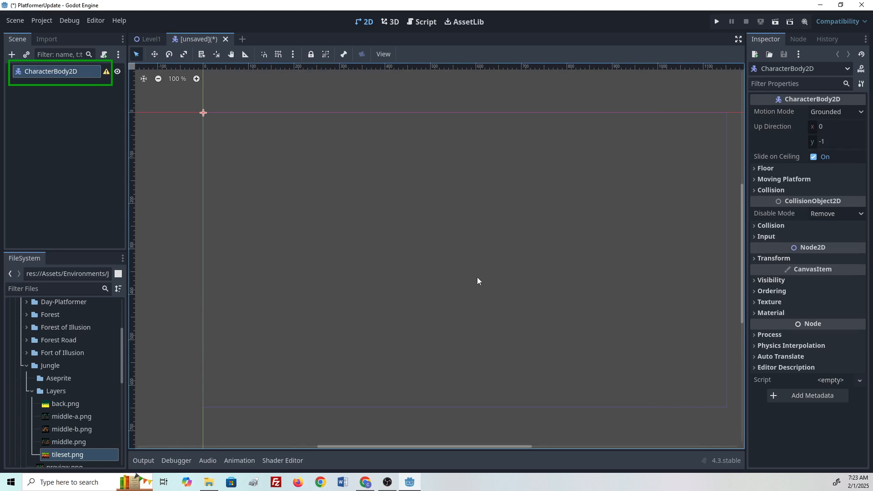
# Step: Rename the CharacterBody2D root node as Player
pyautogui.rightClick(63, 68)
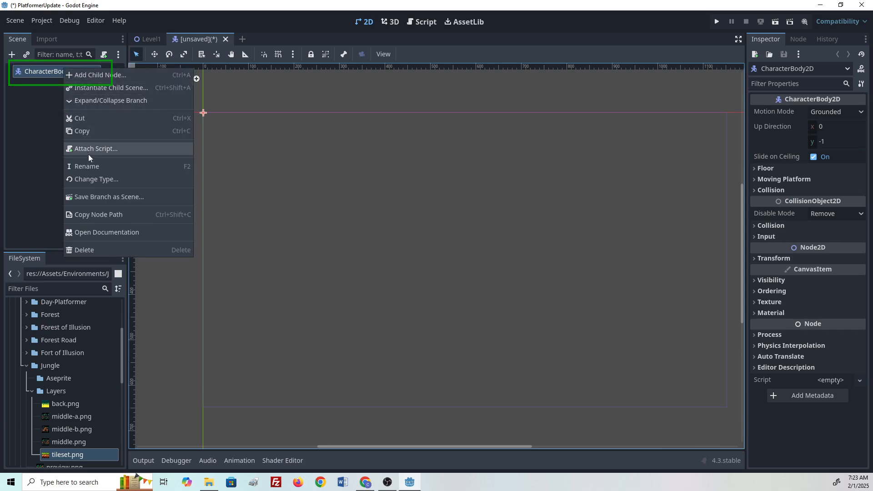
pyautogui.click(90, 166)
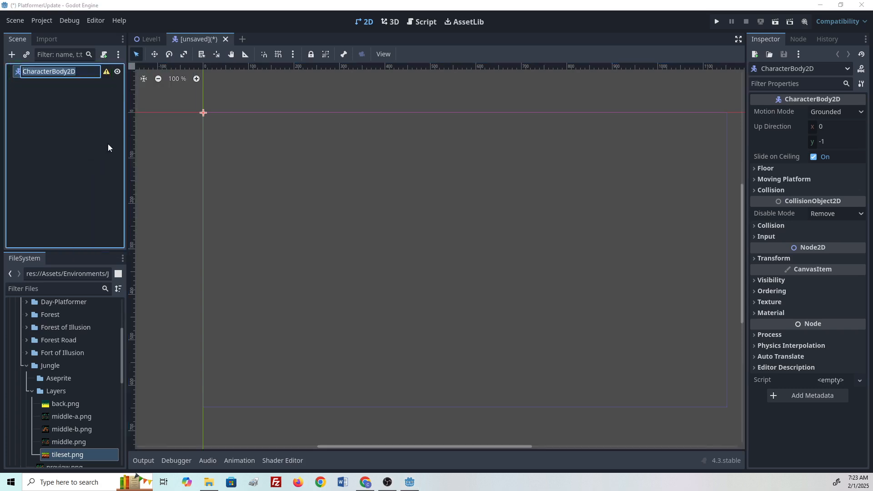
pyautogui.write('Player')
pyautogui.press('Return')
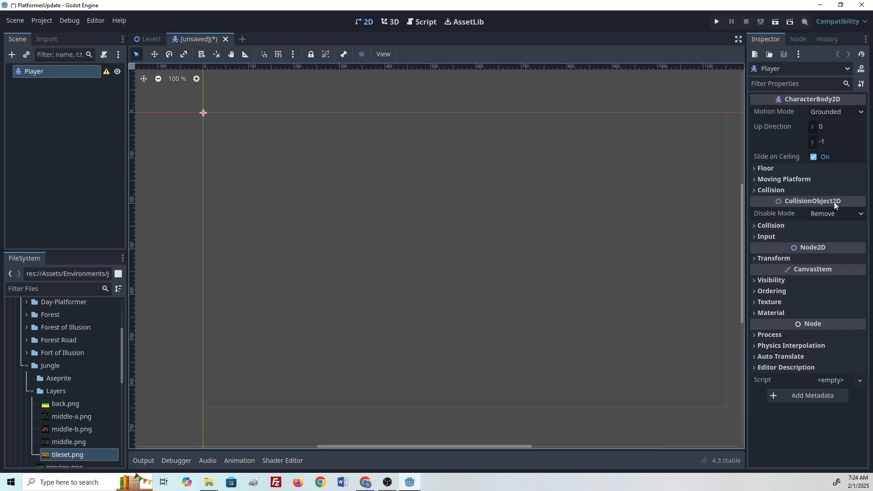
# Step: Set the Player's collision mask to layers 2, 3 and 4, with layer 1 switched off
pyautogui.click(766, 226)
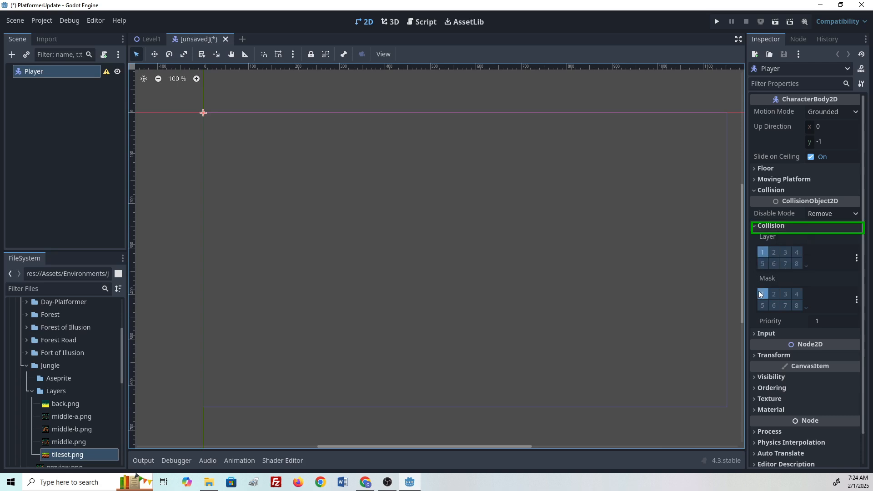
pyautogui.moveTo(770, 281)
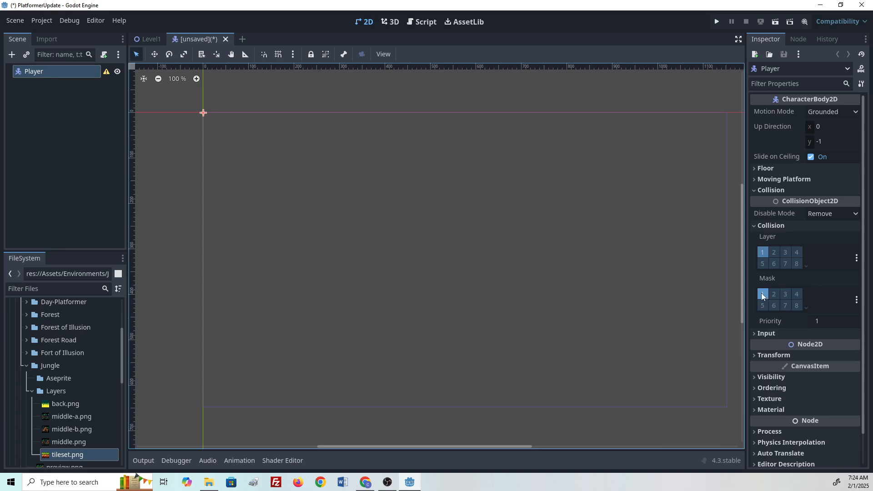
pyautogui.click(762, 294)
pyautogui.click(772, 295)
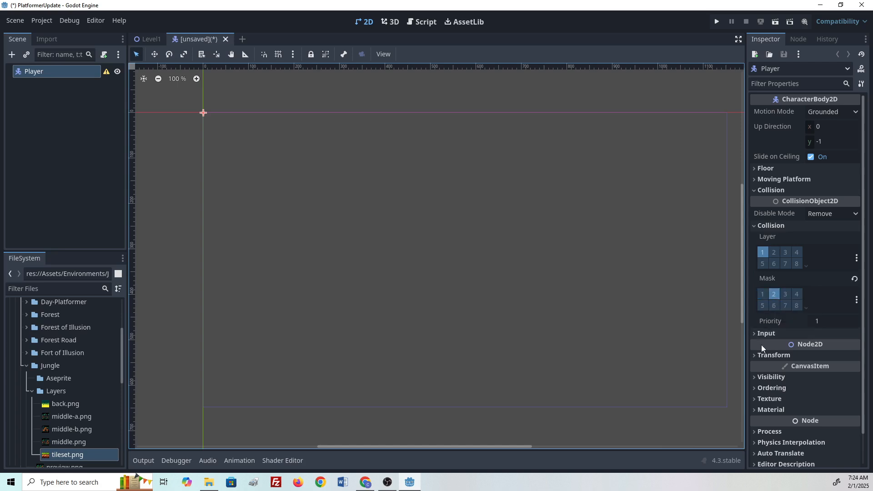
pyautogui.click(785, 295)
# Step: Add an AnimatedSprite2D node as a child of Player
pyautogui.hotkey('ctrl', 'a')
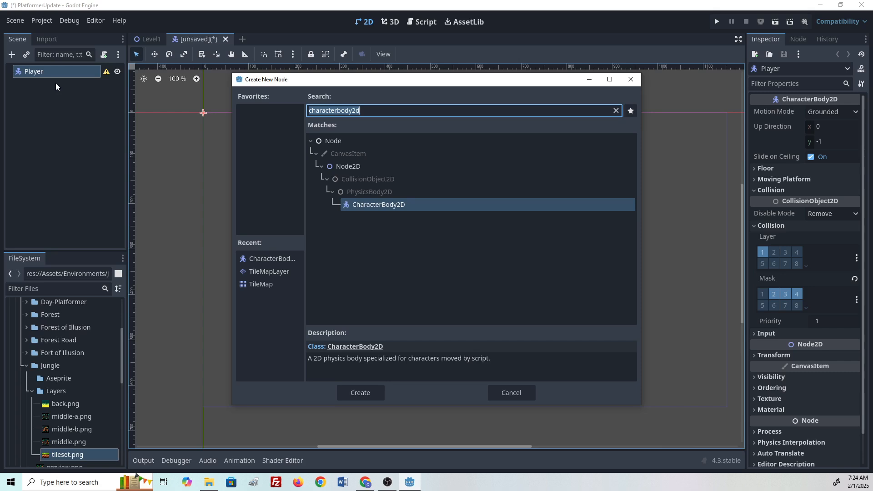
pyautogui.write('animated')
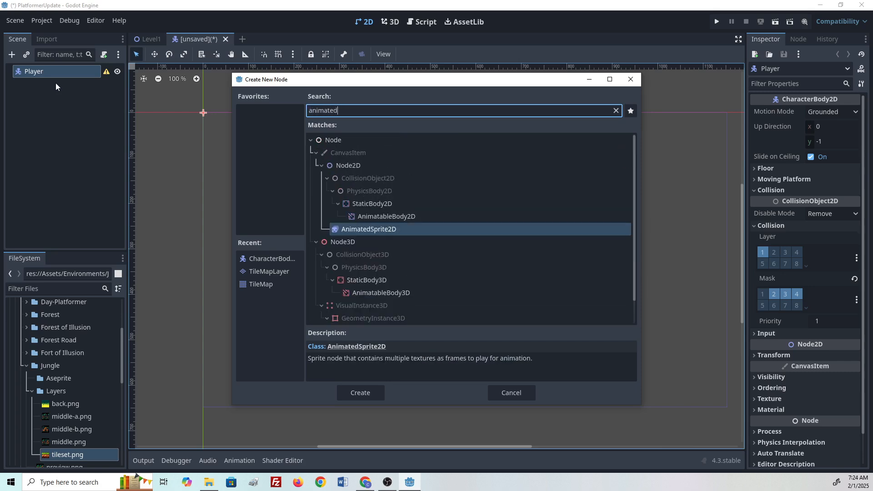
pyautogui.write('sprite2d')
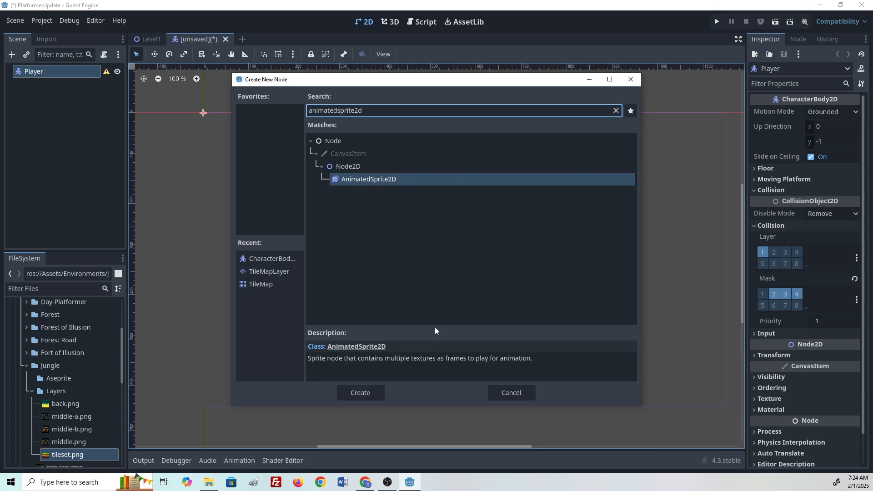
pyautogui.click(368, 391)
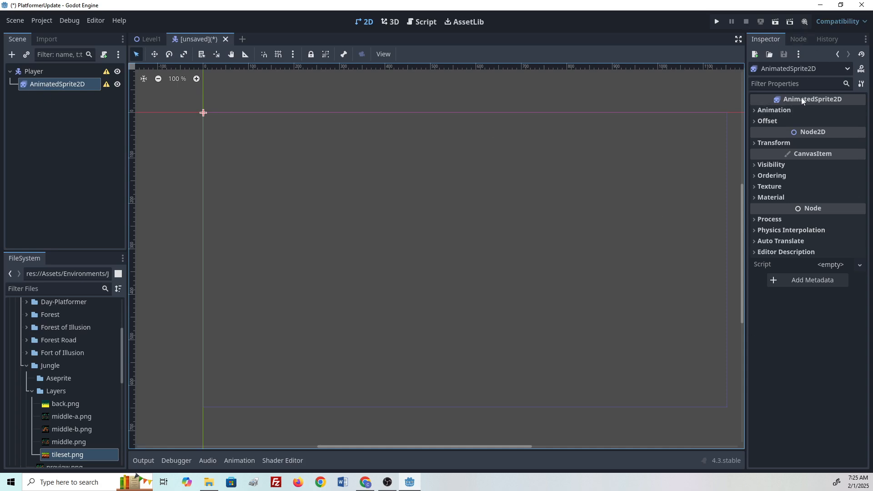
# Step: Assign a new SpriteFrames resource to the AnimatedSprite2D node and open it for editing
pyautogui.click(770, 110)
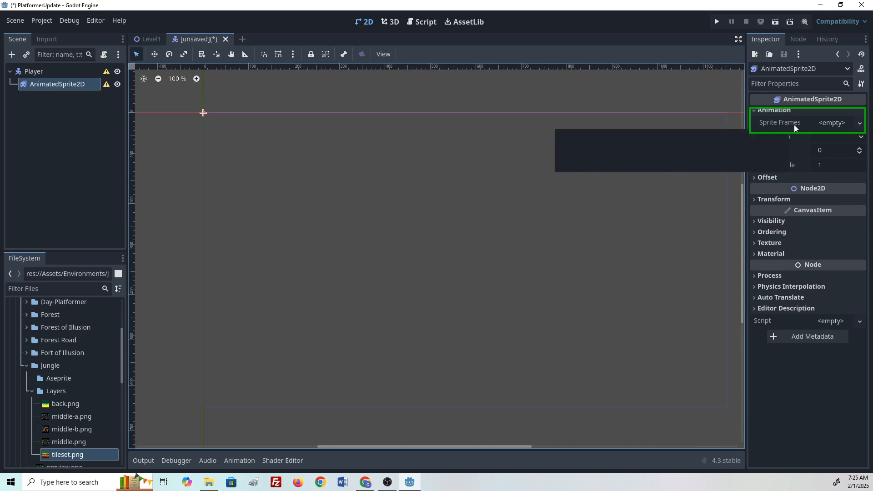
pyautogui.click(835, 124)
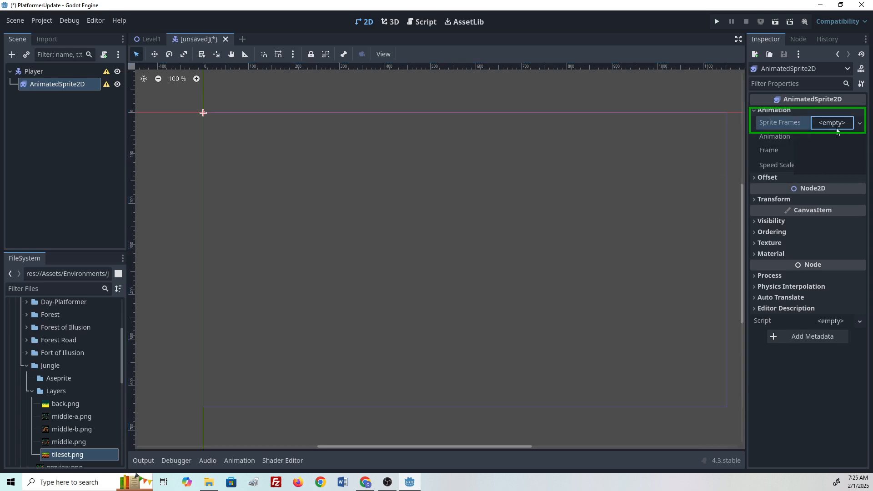
pyautogui.click(836, 124)
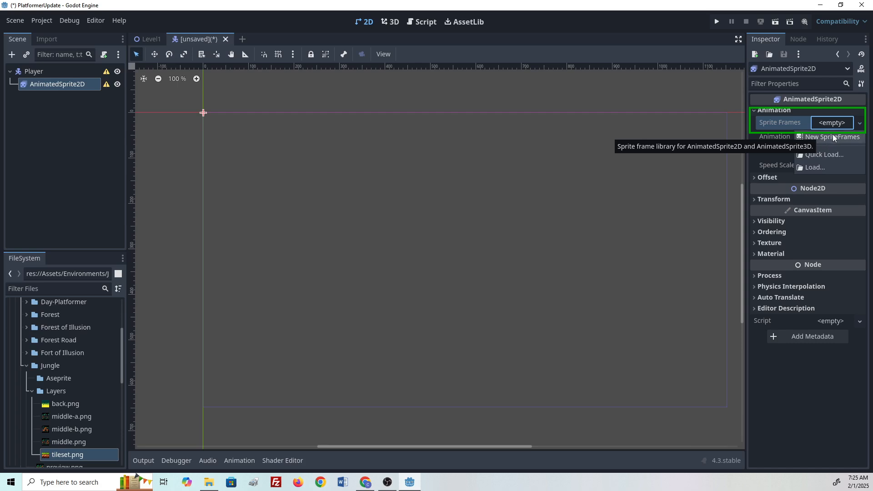
pyautogui.click(831, 137)
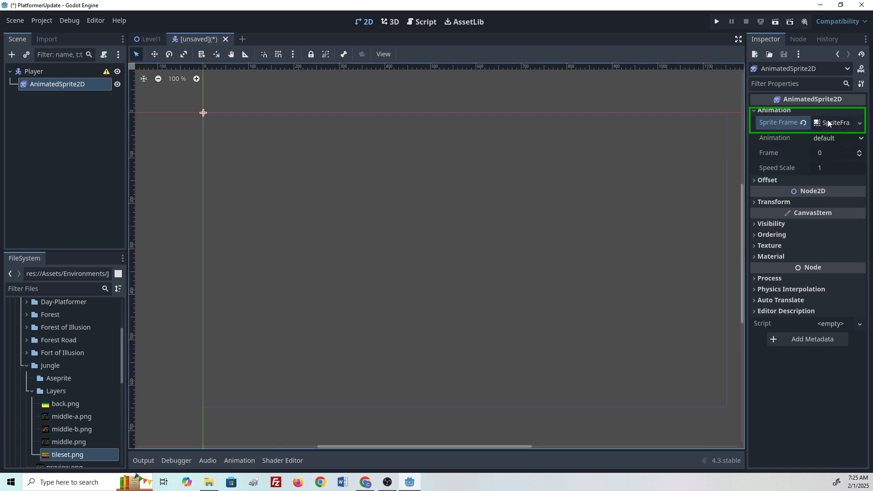
pyautogui.click(827, 121)
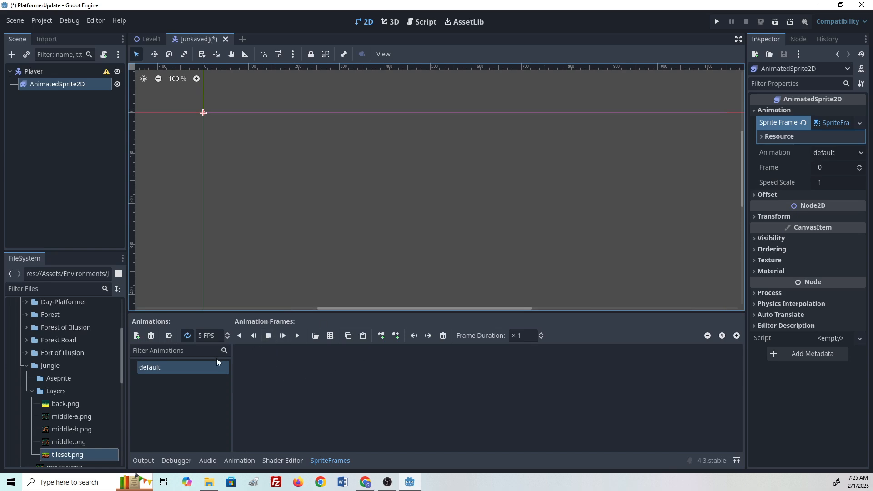
# Step: Rename the default animation as Idle
pyautogui.doubleClick(153, 367)
pyautogui.click(161, 376)
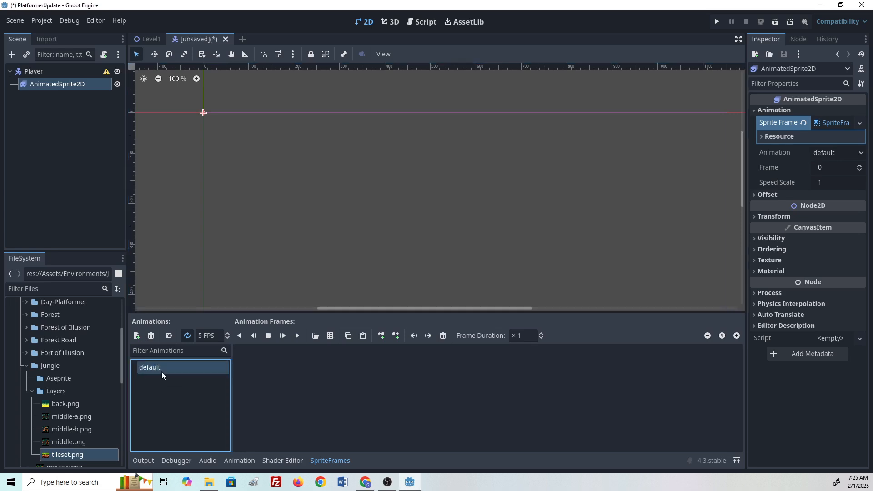
pyautogui.click(156, 367)
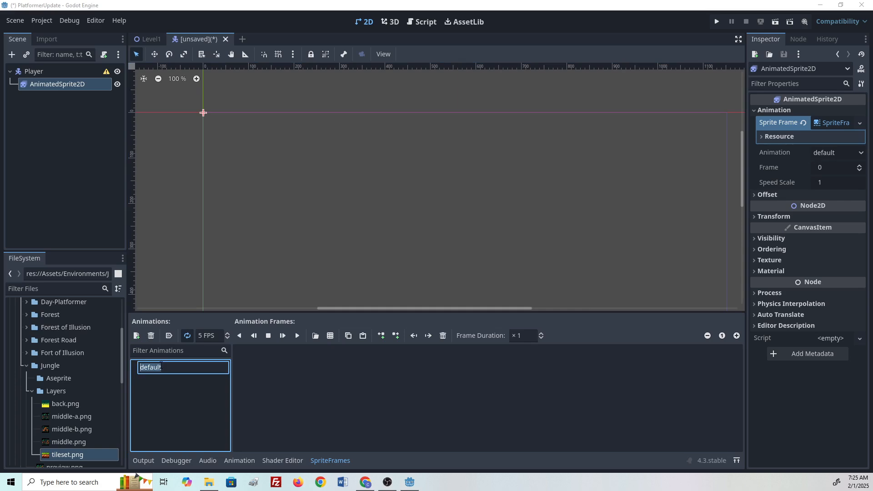
pyautogui.write('Idle')
pyautogui.press('Return')
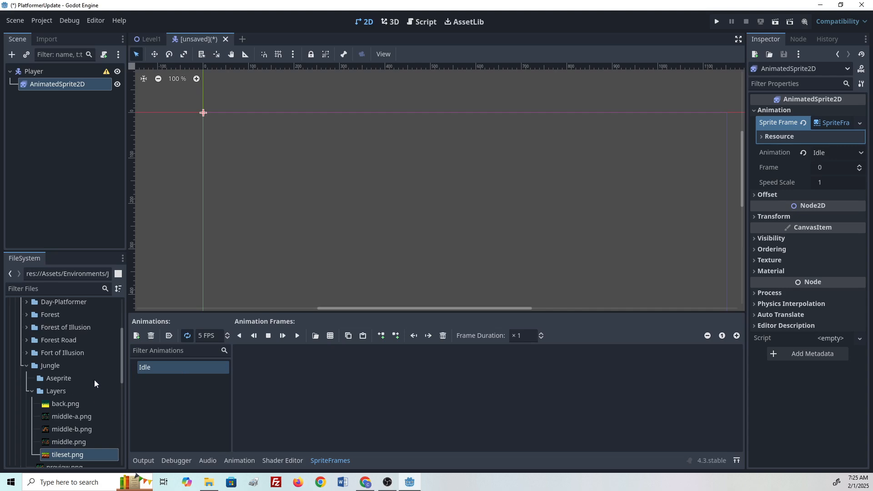
# Step: Expand the Fiery Imp folder under Assets/Characters/Players in the project files
pyautogui.moveTo(121, 354); pyautogui.dragTo(122, 333)
pyautogui.click(21, 341)
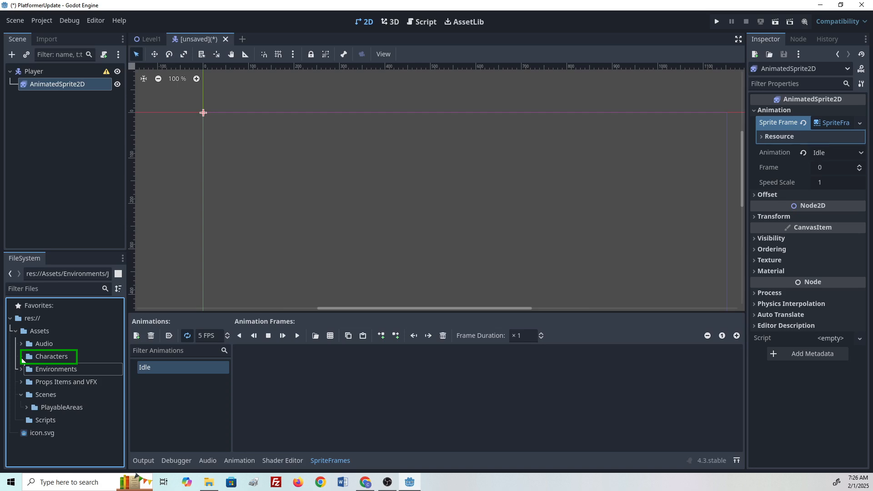
pyautogui.click(21, 357)
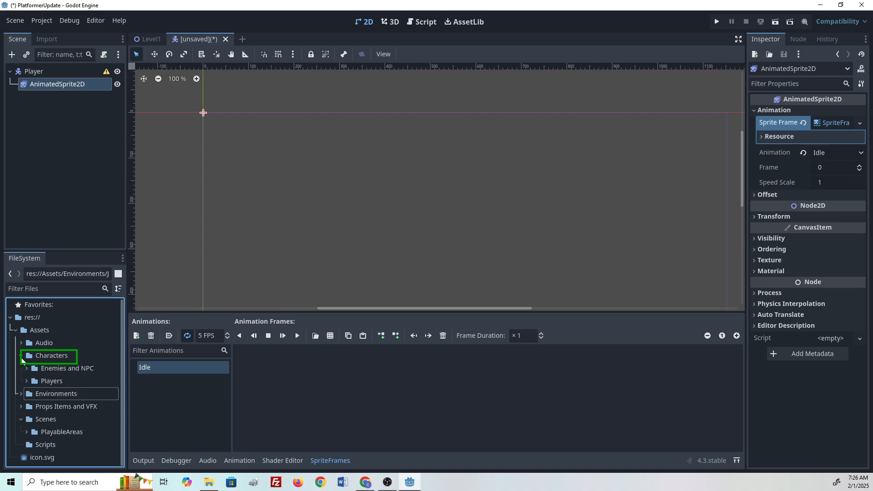
pyautogui.click(26, 380)
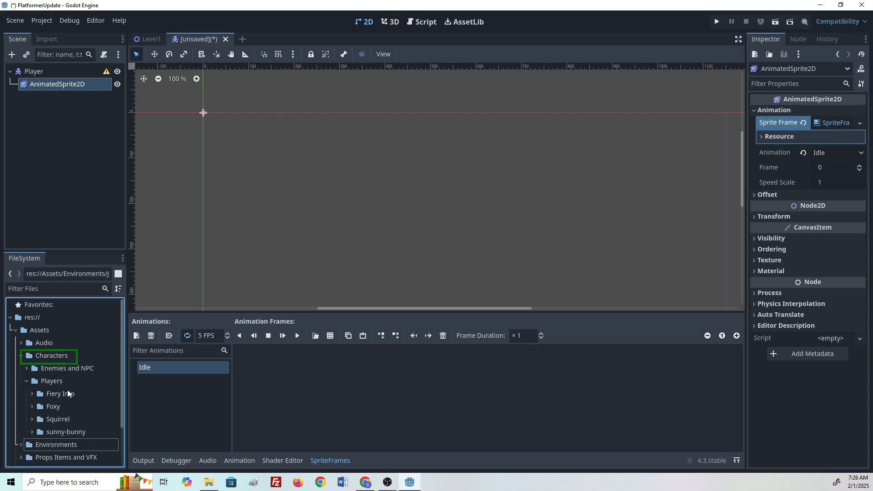
pyautogui.click(32, 395)
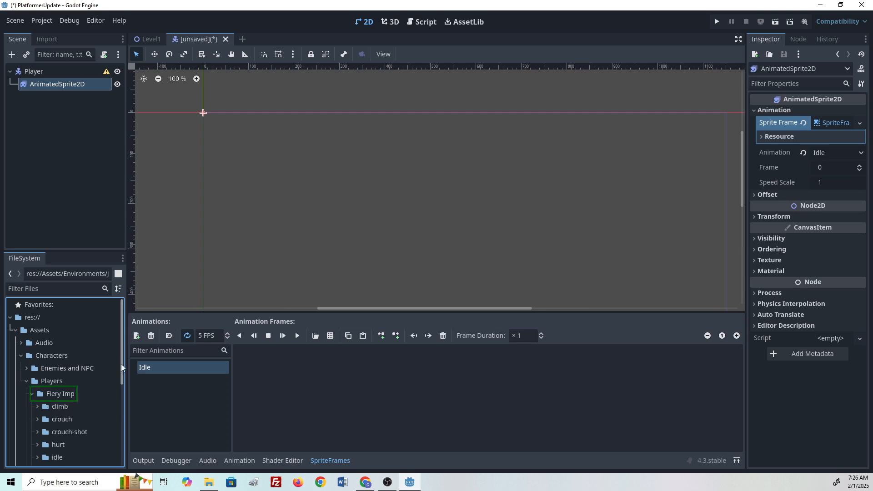
pyautogui.moveTo(121, 364); pyautogui.dragTo(120, 395)
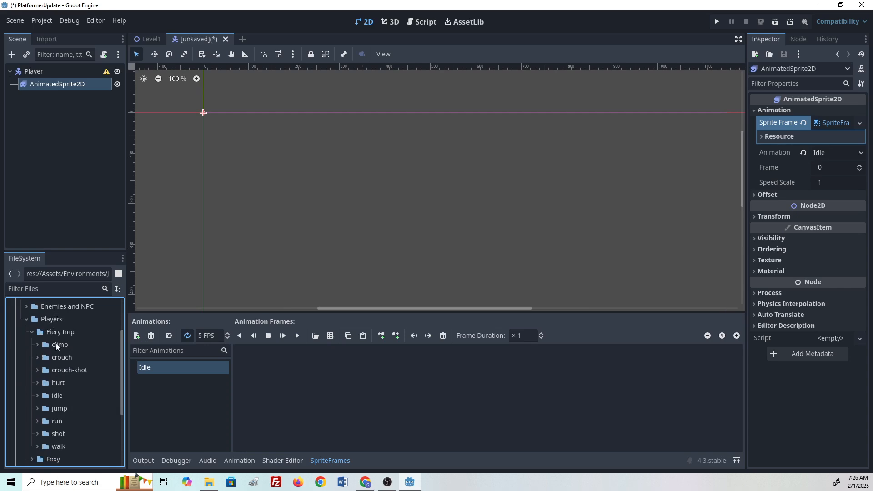
pyautogui.scroll(2, 57, 340)
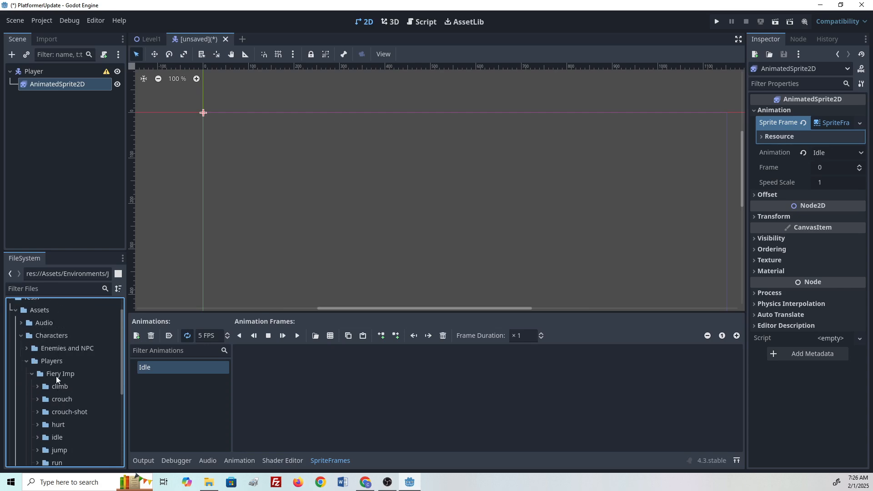
pyautogui.scroll(-3, 72, 411)
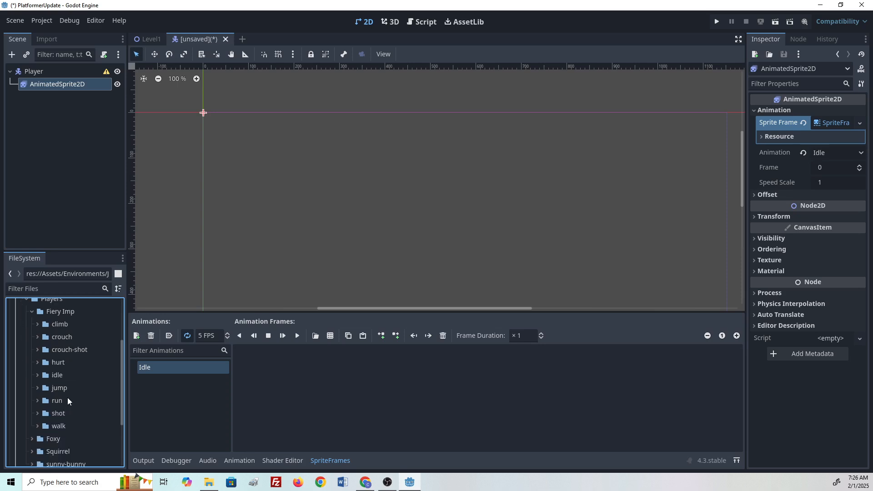
# Step: Expand the Sprites subfolder inside the Fiery Imp's idle folder
pyautogui.click(51, 377)
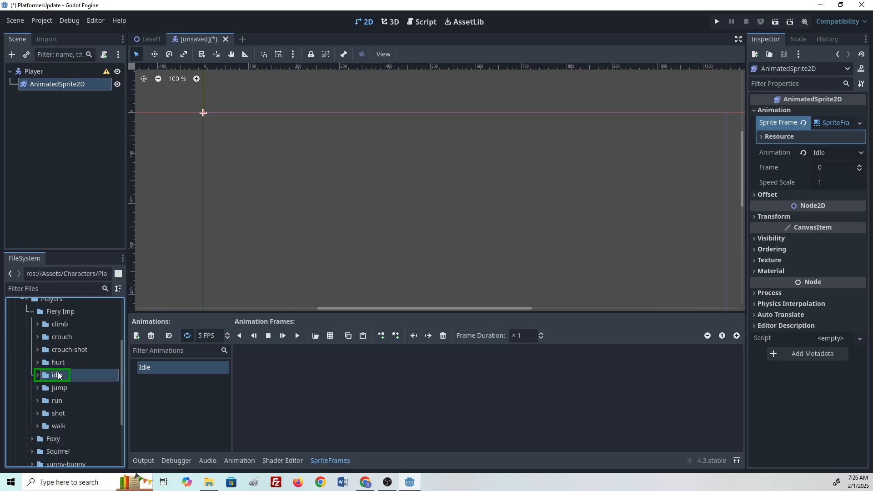
pyautogui.doubleClick(60, 377)
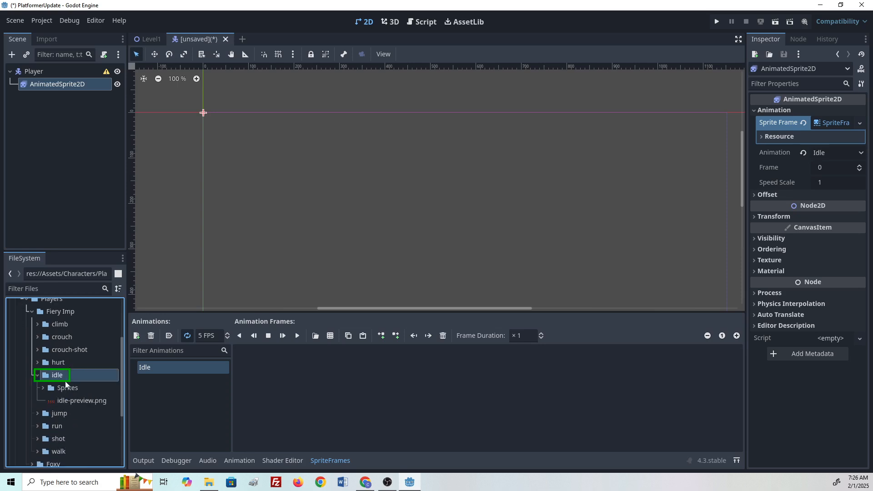
pyautogui.click(42, 389)
pyautogui.click(43, 389)
pyautogui.click(46, 391)
pyautogui.click(42, 388)
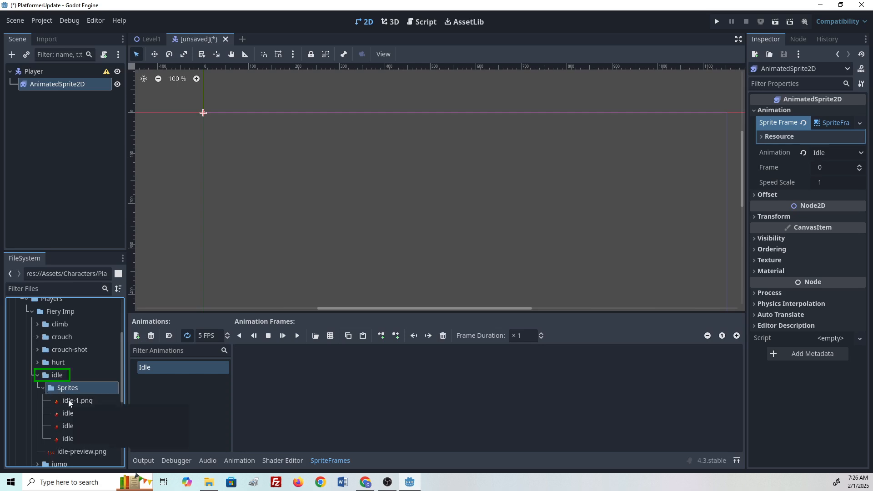
# Step: Try adding only idle-1.png as a frame of the Idle animation and undo the addition
pyautogui.moveTo(68, 400)
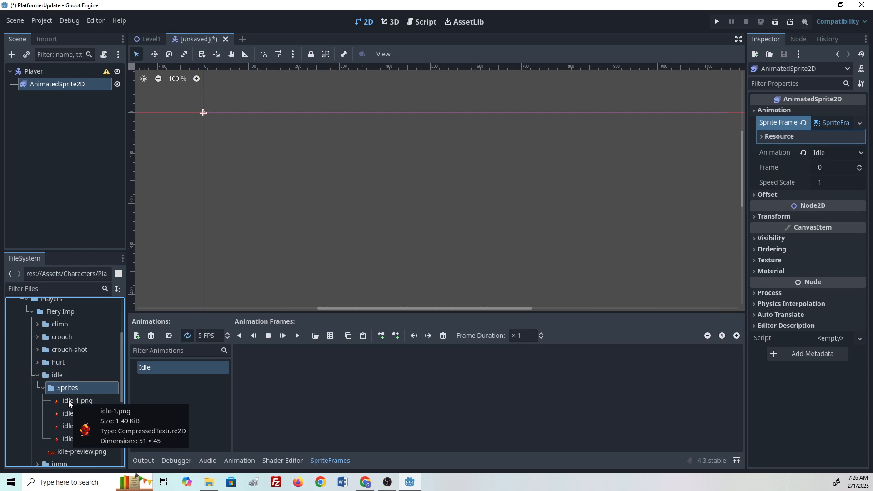
pyautogui.moveTo(63, 403); pyautogui.dragTo(274, 384)
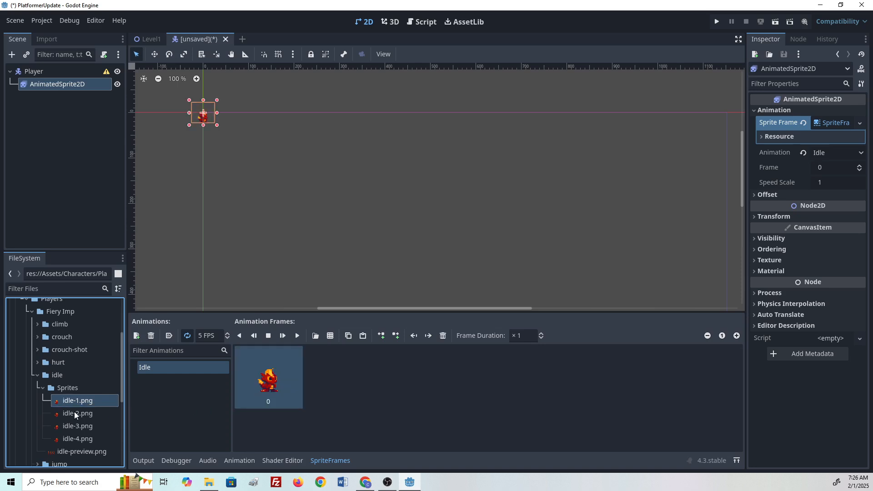
pyautogui.hotkey('ctrl', 'z')
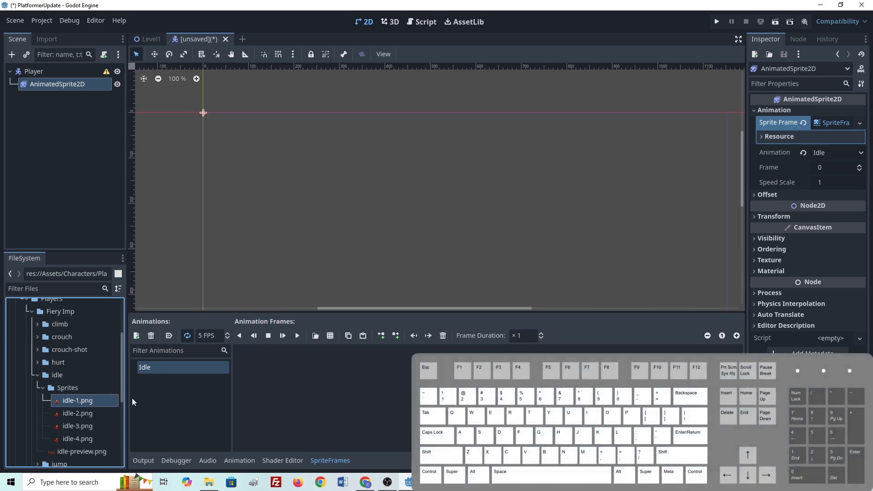
# Step: Add idle-1.png through idle-4.png together as frames of the Idle animation
pyautogui.keyDown('shift'); pyautogui.click(80, 438); pyautogui.keyUp('shift')
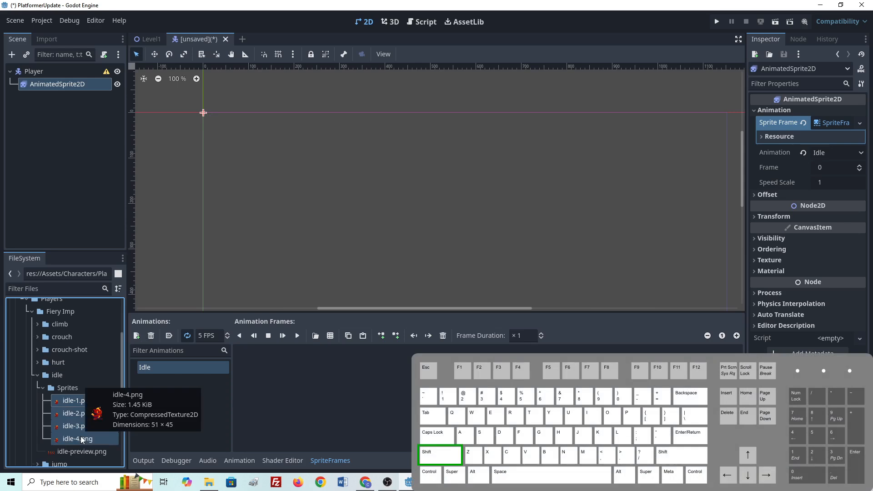
pyautogui.click(77, 405)
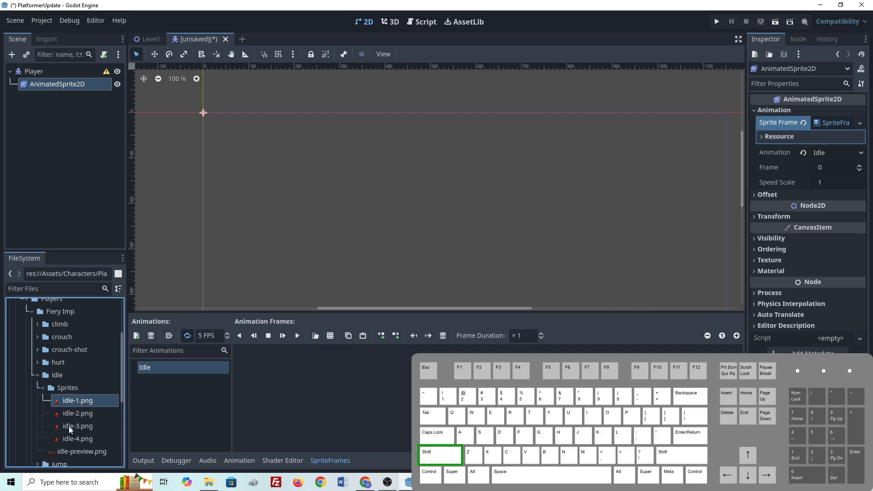
pyautogui.keyDown('shift'); pyautogui.click(76, 439); pyautogui.keyUp('shift')
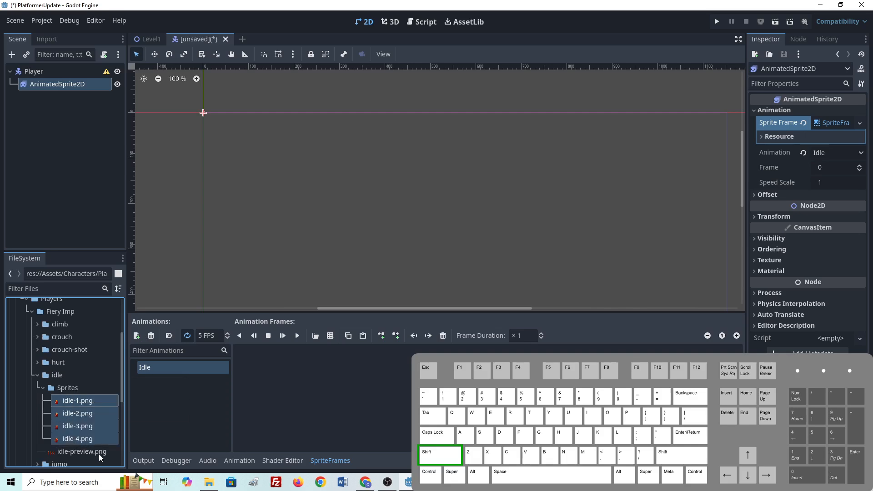
pyautogui.moveTo(92, 419); pyautogui.dragTo(323, 410)
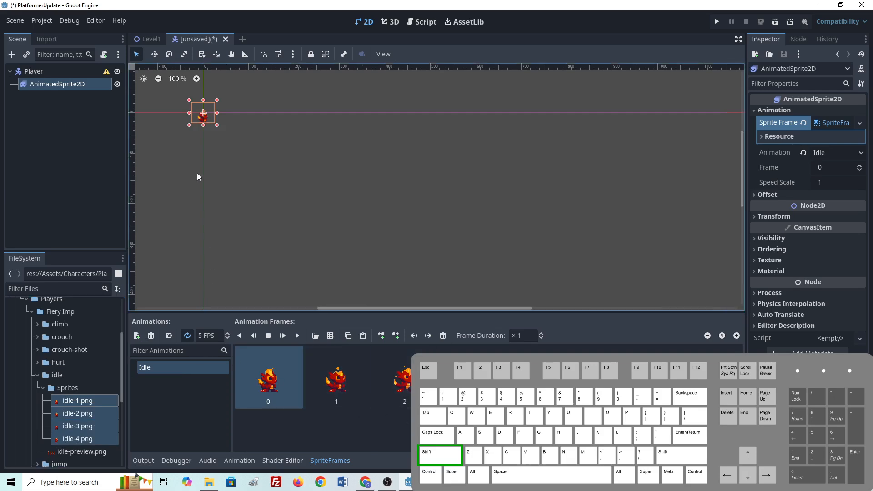
# Step: Play the Idle animation to preview it close up on the sprite
pyautogui.moveTo(202, 146); pyautogui.dragTo(255, 195, button='middle')
pyautogui.scroll(2, 269, 154)
pyautogui.keyDown('shift'); pyautogui.scroll(8, 272, 154); pyautogui.keyUp('shift')
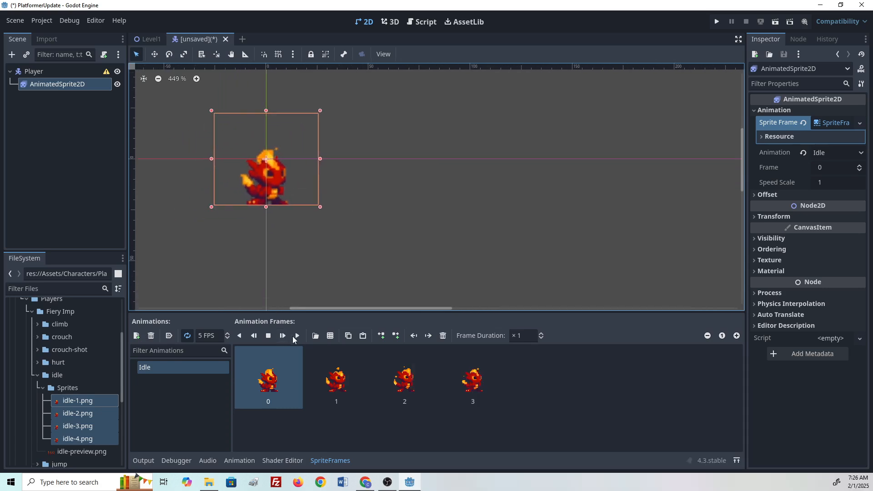
pyautogui.click(298, 335)
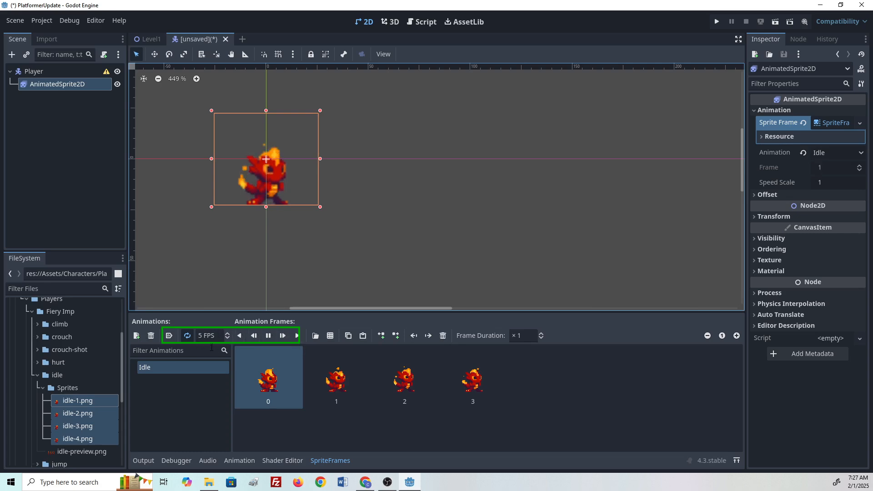
# Step: Set the Idle animation's speed to 6 FPS and enable its autoplay on load
pyautogui.click(227, 334)
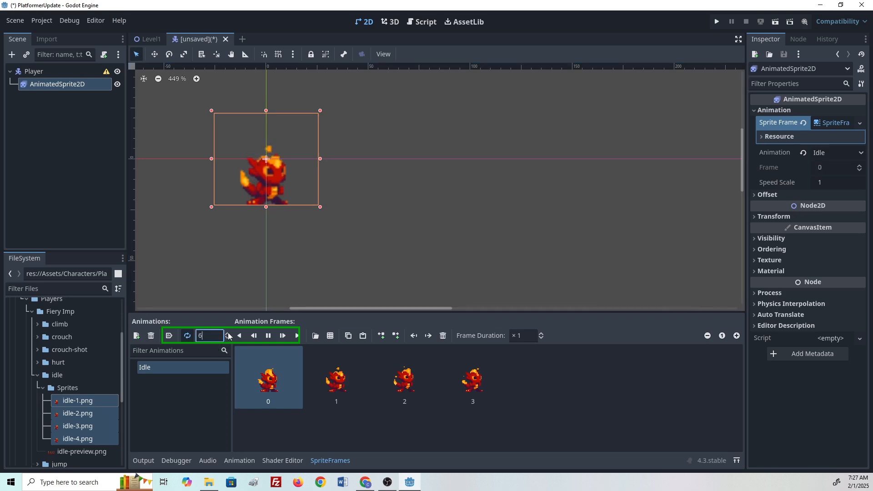
pyautogui.click(228, 333)
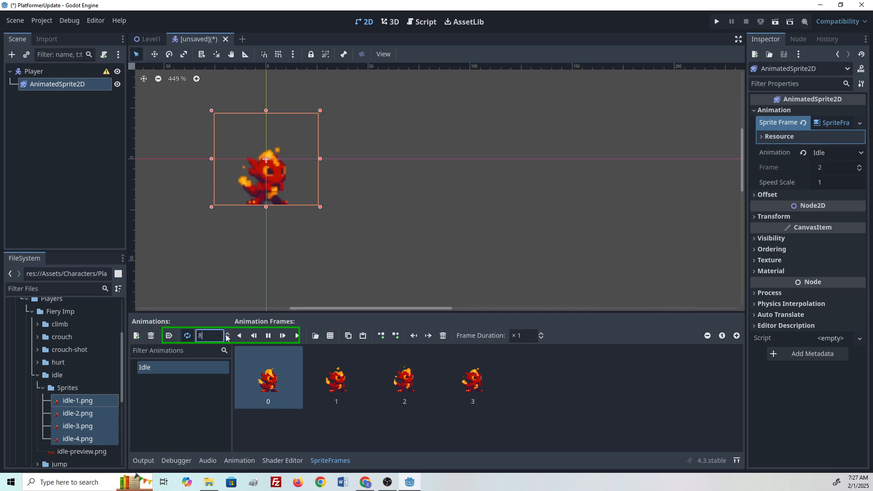
pyautogui.click(227, 338)
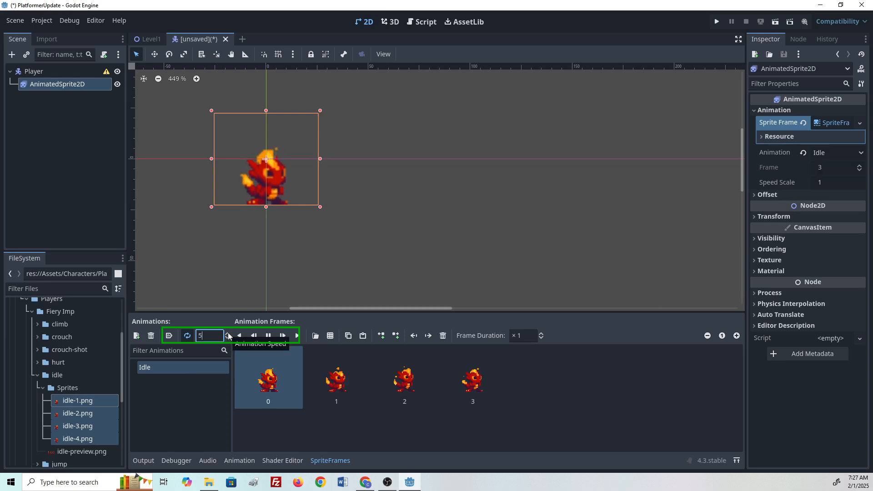
pyautogui.click(228, 334)
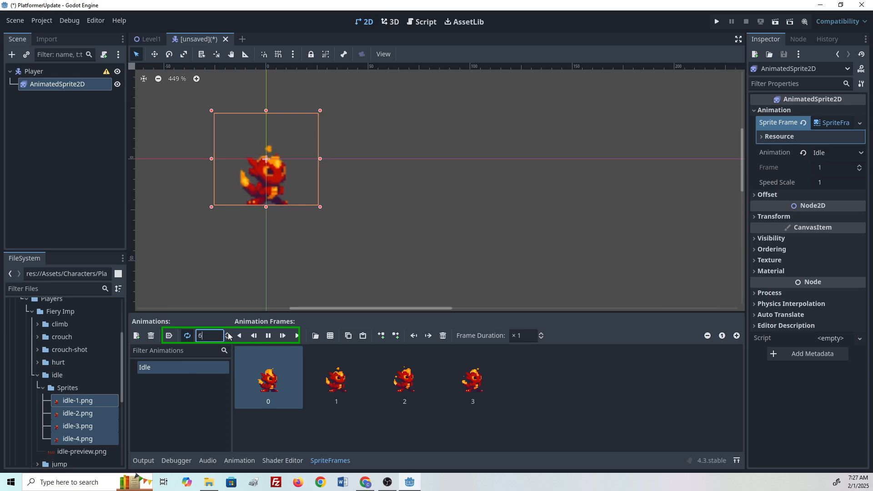
pyautogui.click(166, 335)
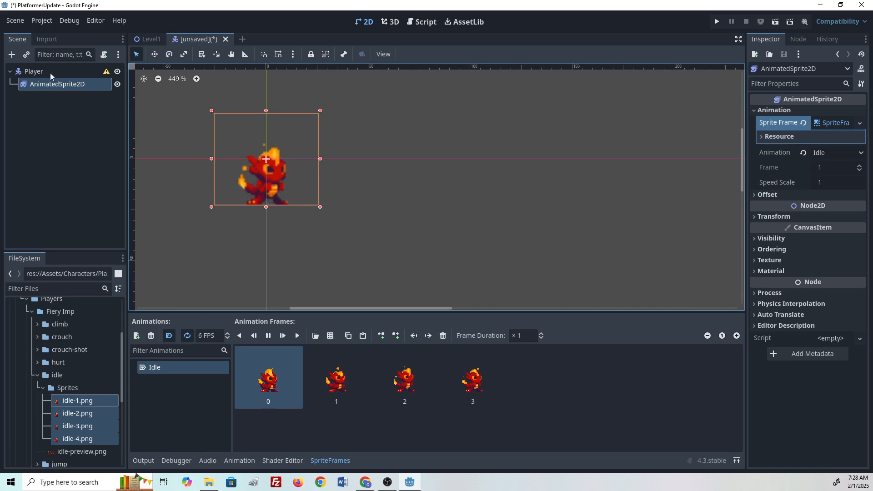
# Step: Add a CollisionShape2D child node to Player and give it a new CapsuleShape2D shape
pyautogui.click(37, 71)
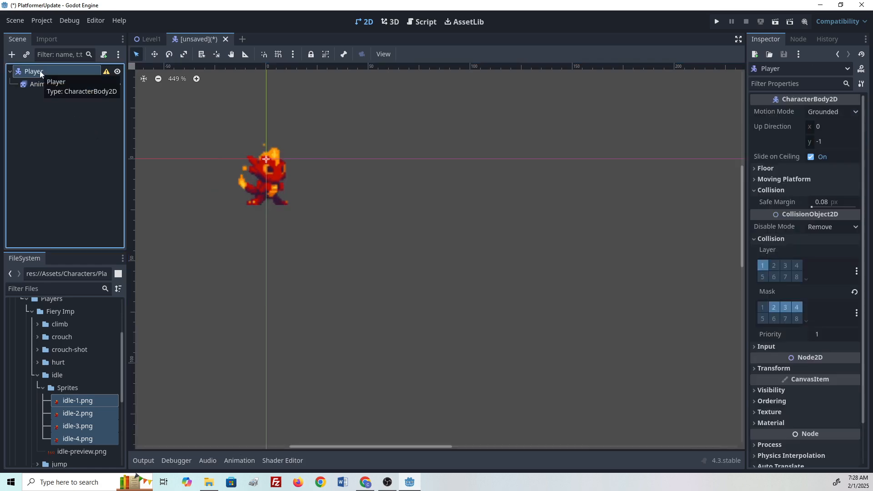
pyautogui.rightClick(40, 72)
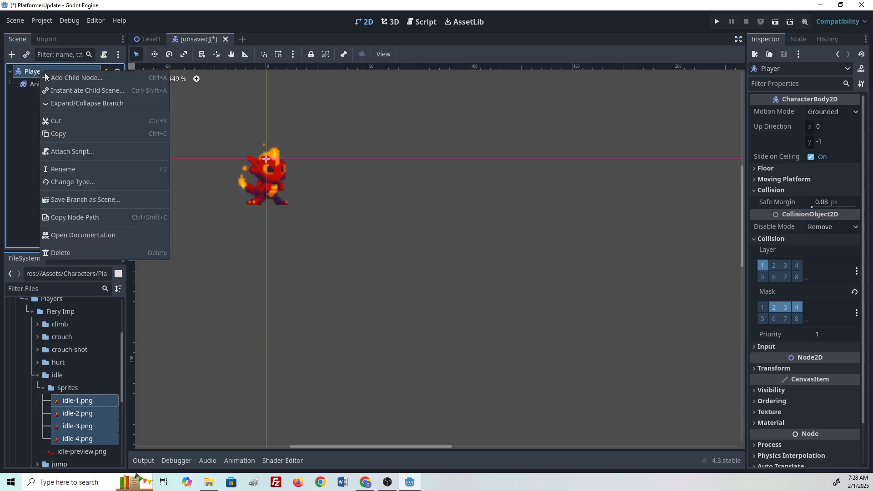
pyautogui.click(56, 78)
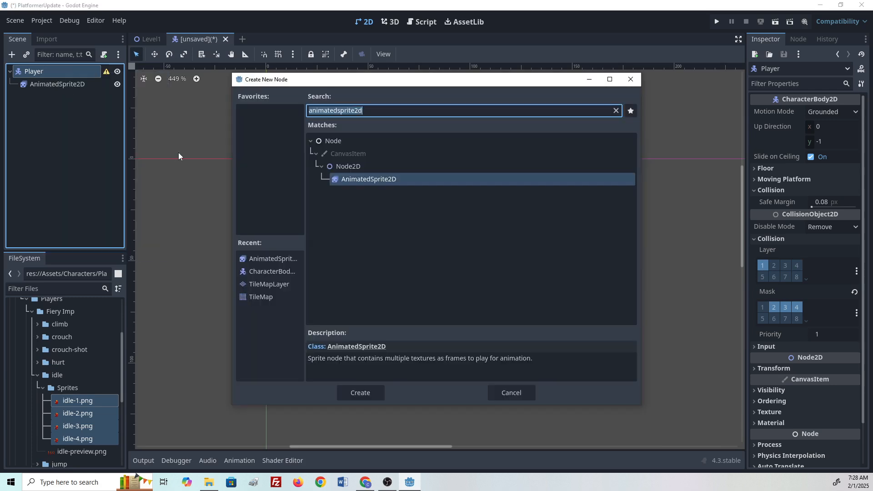
pyautogui.write('colli')
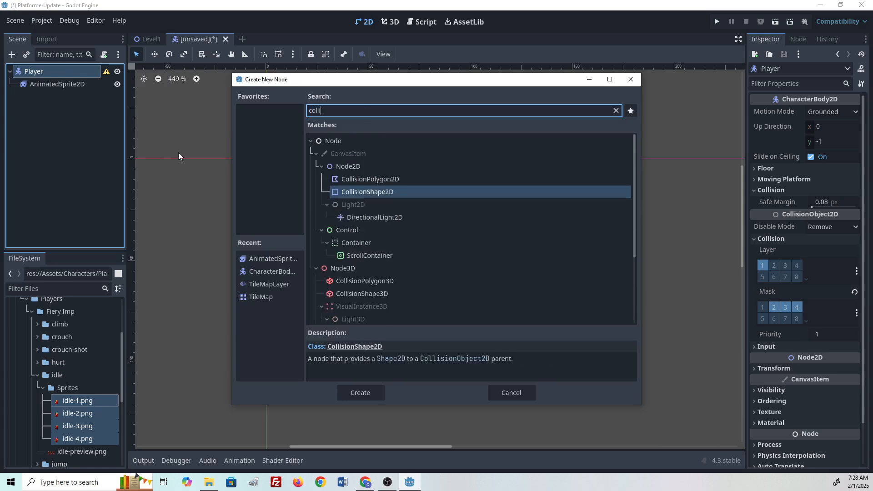
pyautogui.click(378, 192)
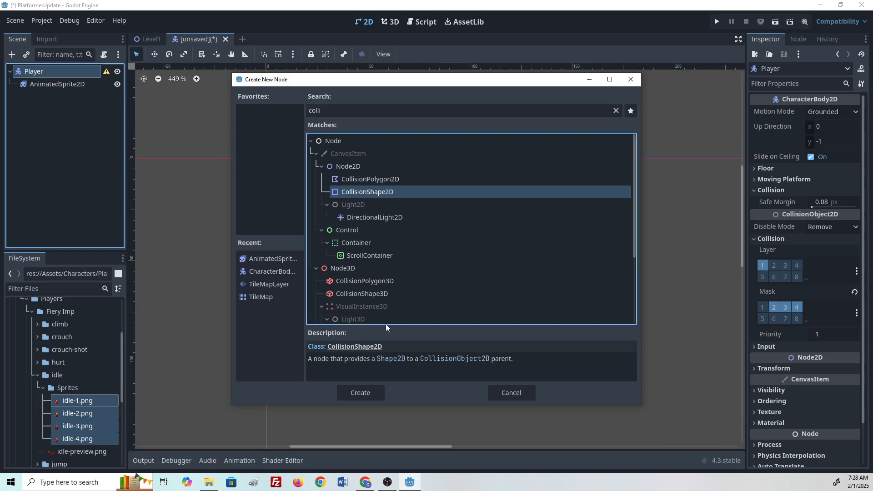
pyautogui.click(372, 392)
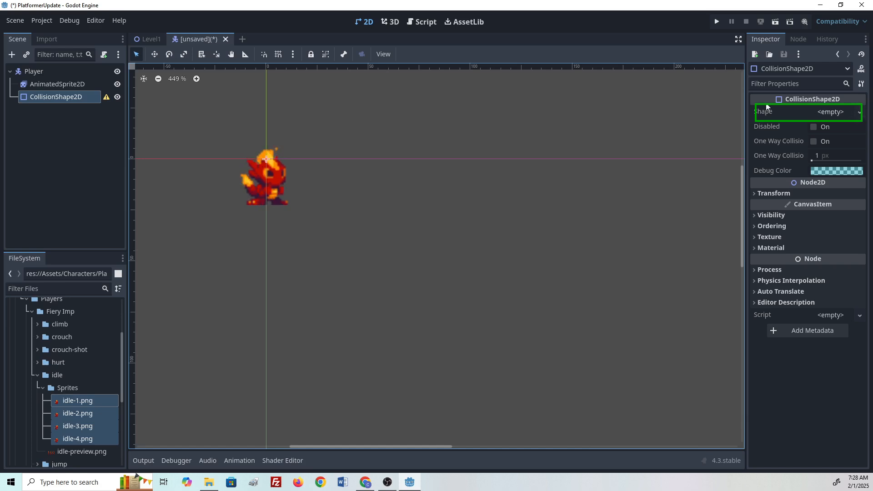
pyautogui.click(831, 112)
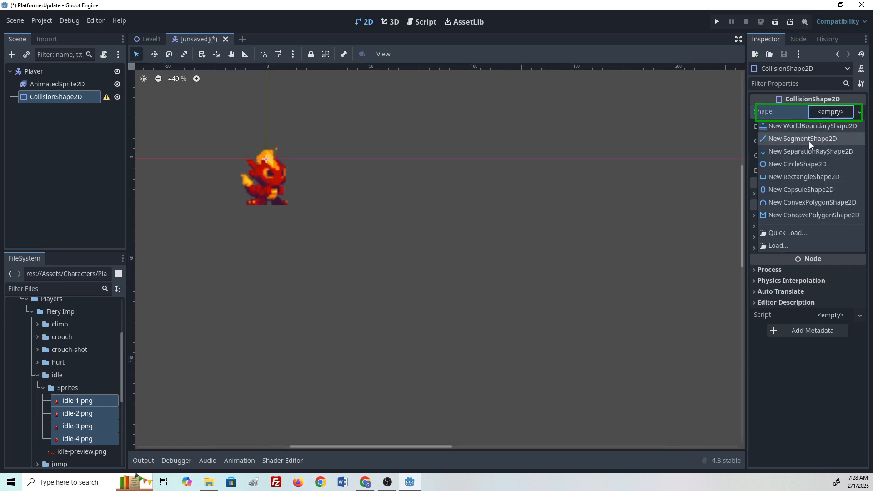
pyautogui.click(798, 189)
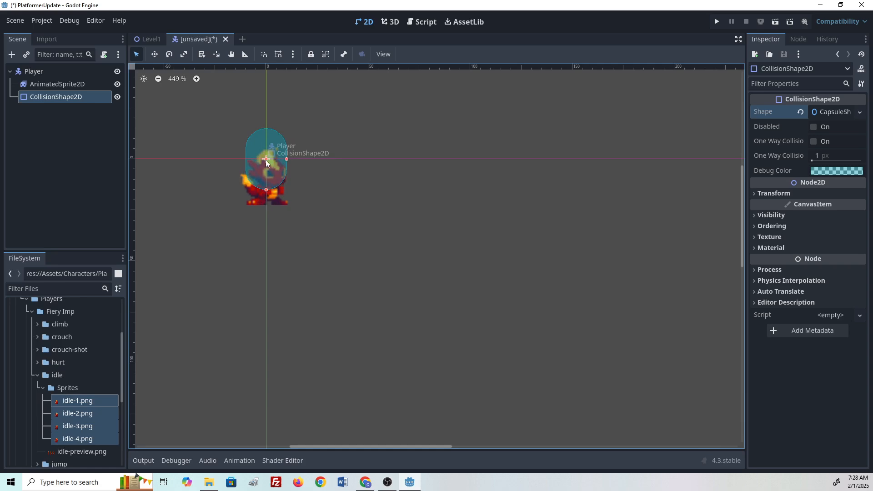
# Step: Move the capsule collision shape straight down over the imp sprite so its base reaches the feet
pyautogui.click(69, 84)
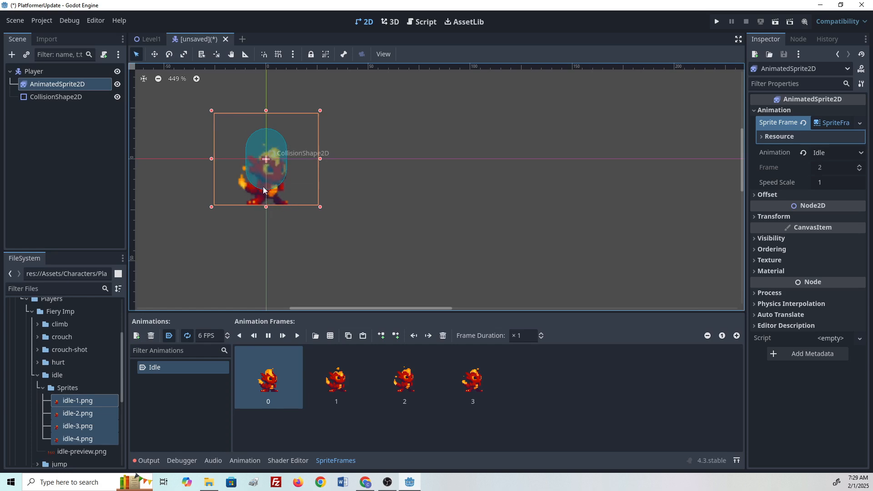
pyautogui.click(67, 97)
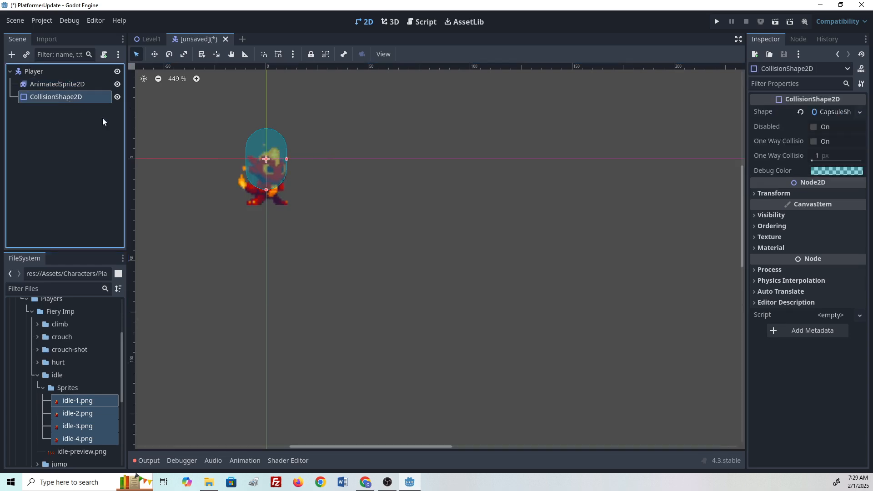
pyautogui.press('w')
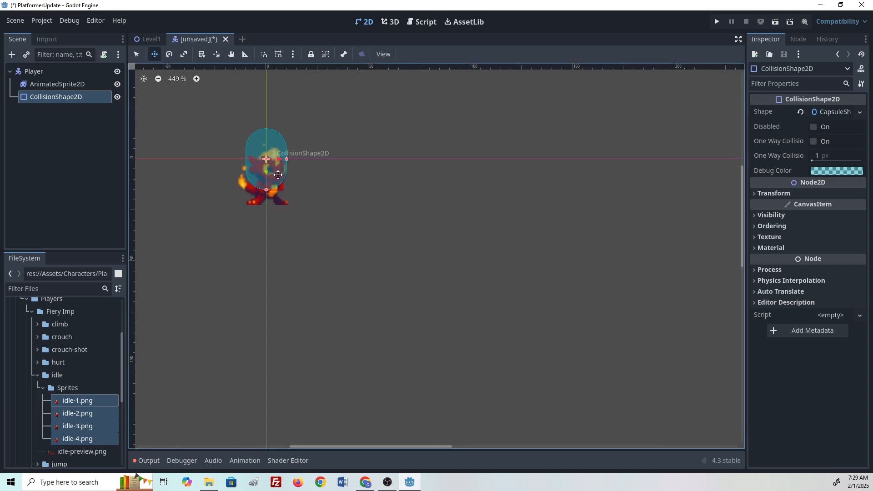
pyautogui.scroll(3, 271, 159)
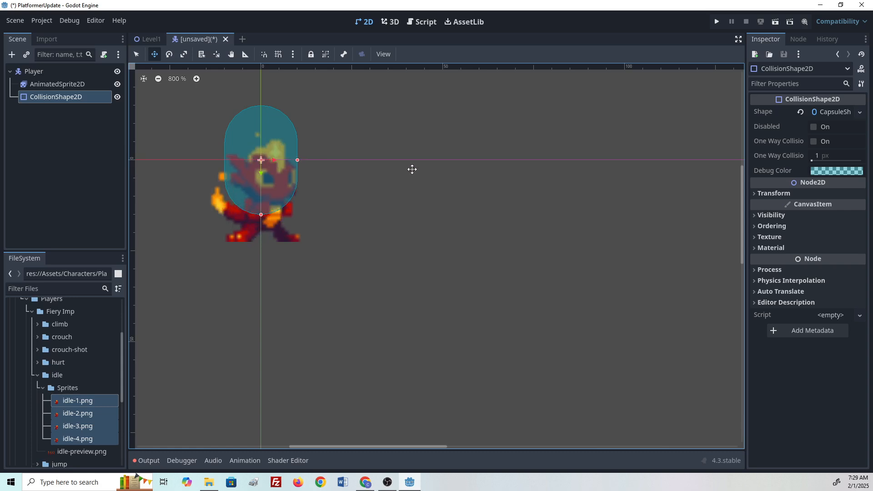
pyautogui.moveTo(273, 157); pyautogui.dragTo(294, 157)
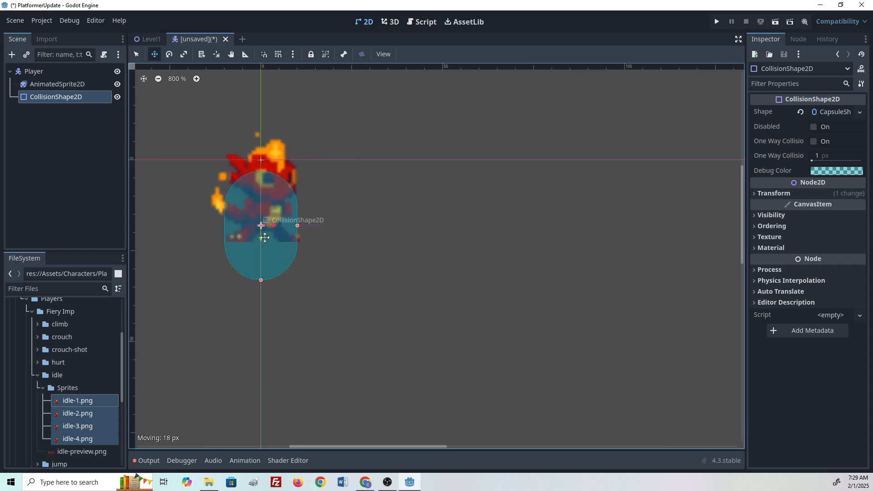
pyautogui.moveTo(265, 237); pyautogui.dragTo(264, 209)
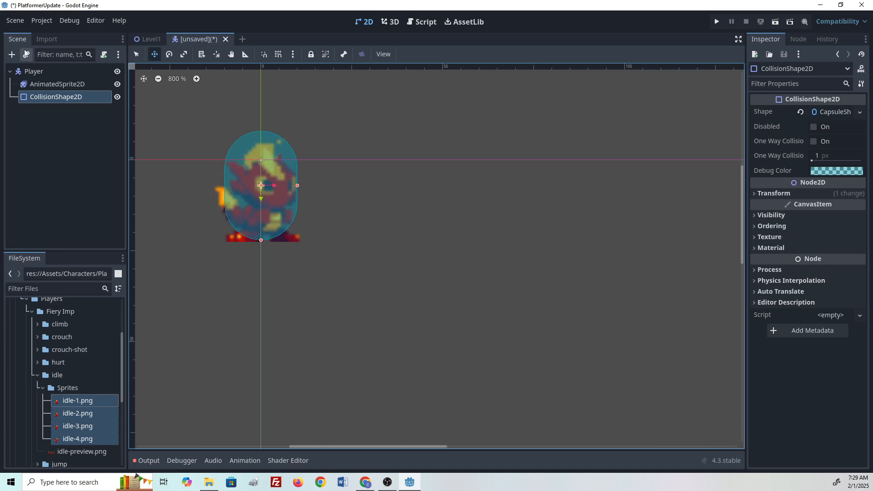
# Step: Save the scene as player.tscn in res://Assets/Scenes
pyautogui.click(11, 22)
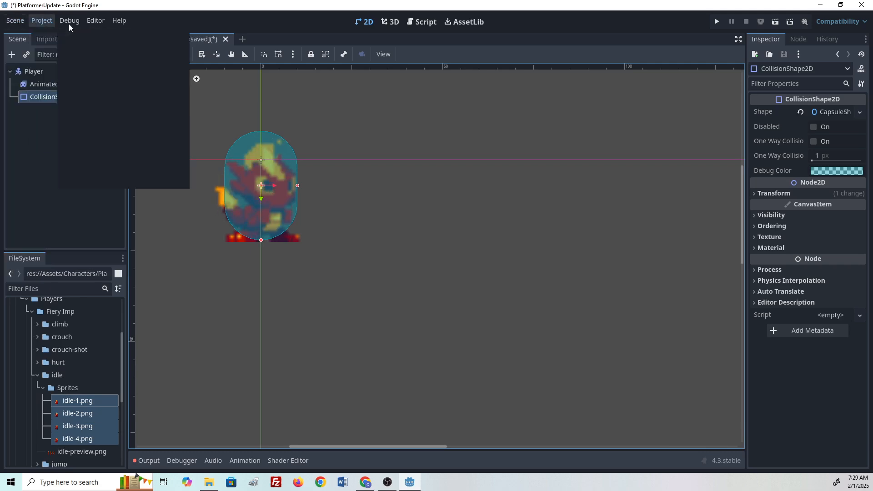
pyautogui.click(37, 116)
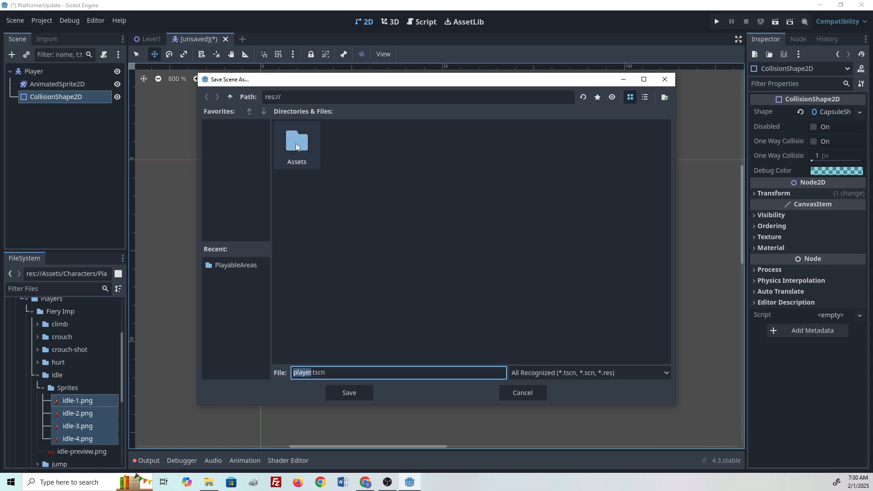
pyautogui.doubleClick(296, 143)
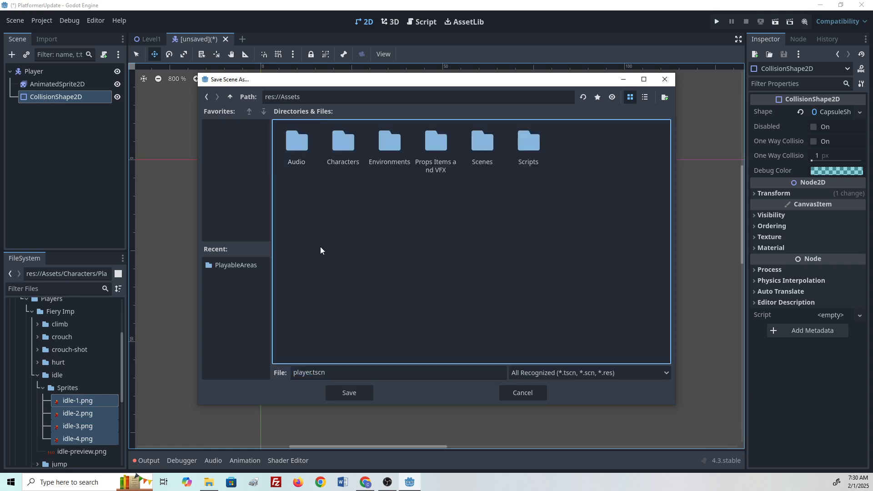
pyautogui.doubleClick(479, 156)
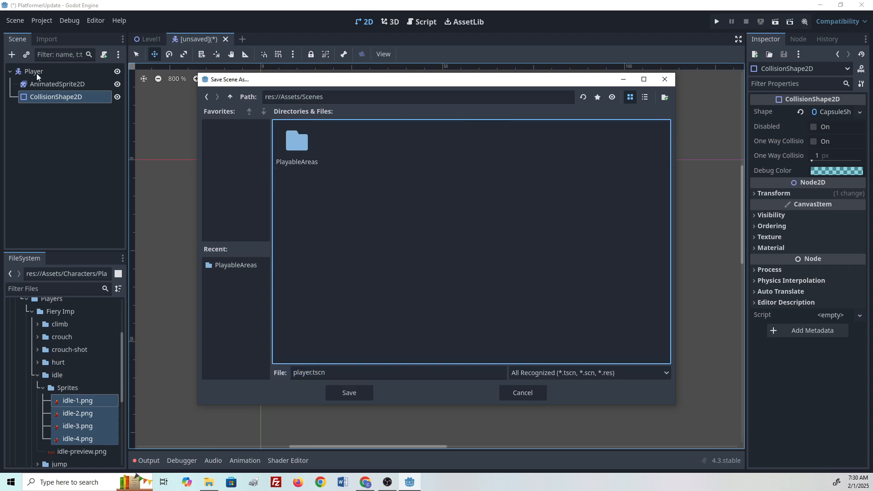
pyautogui.click(310, 373)
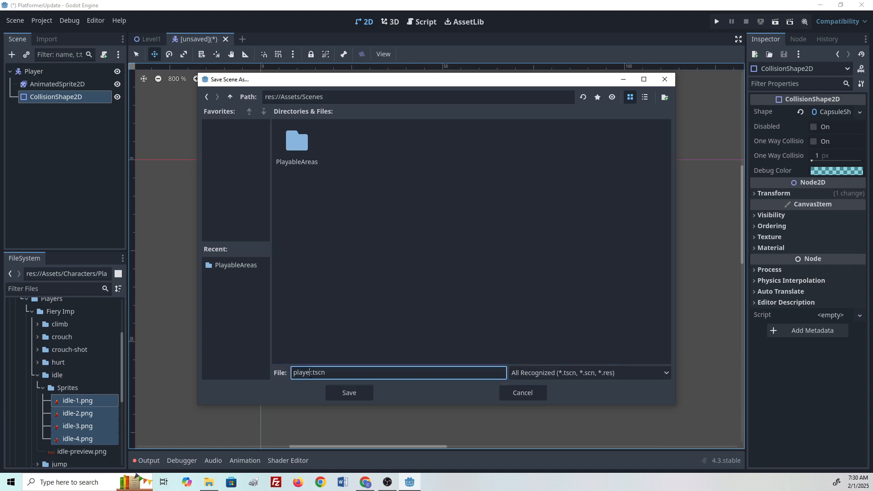
pyautogui.click(353, 395)
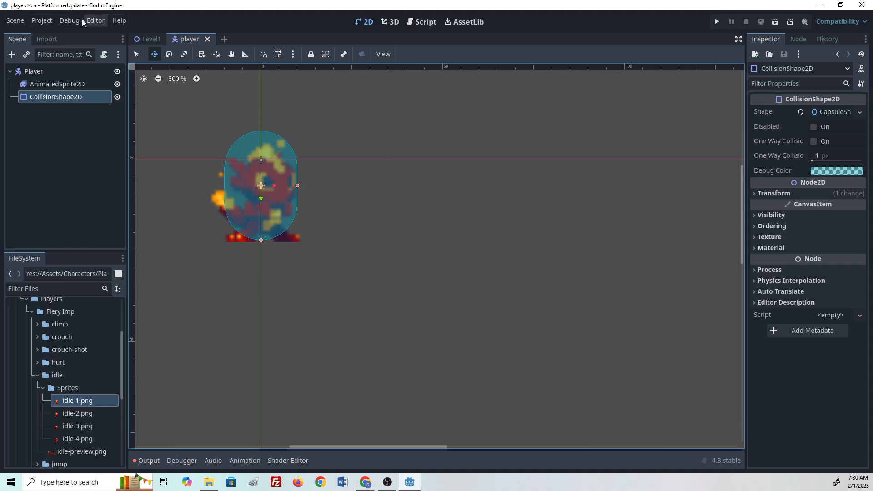
# Step: Set the project's default texture filter for canvas textures to Nearest
pyautogui.click(43, 24)
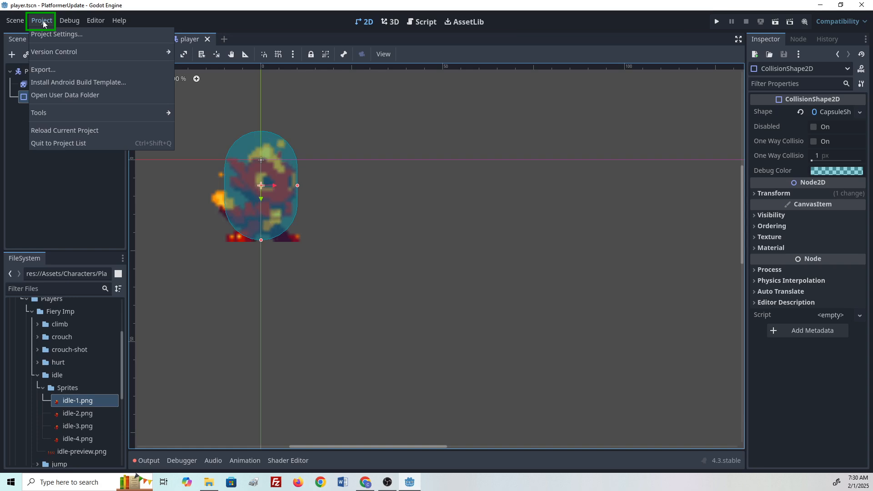
pyautogui.click(49, 34)
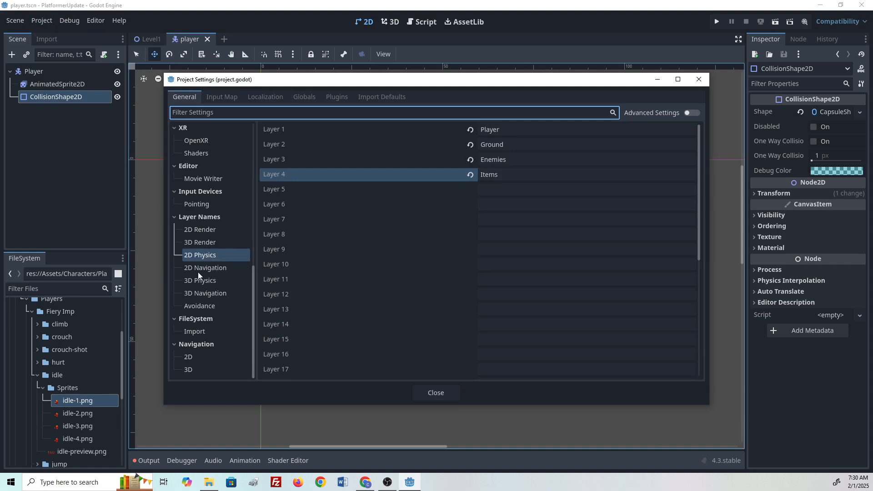
pyautogui.scroll(6, 203, 296)
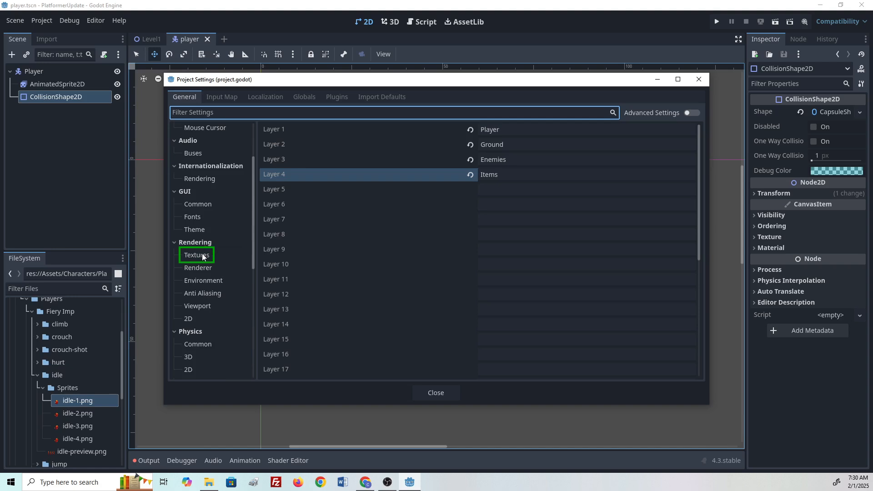
pyautogui.click(203, 257)
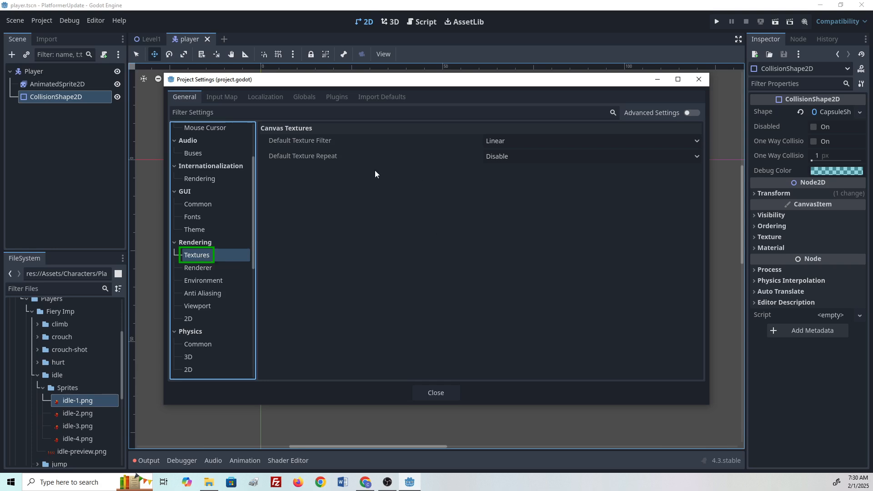
pyautogui.click(282, 142)
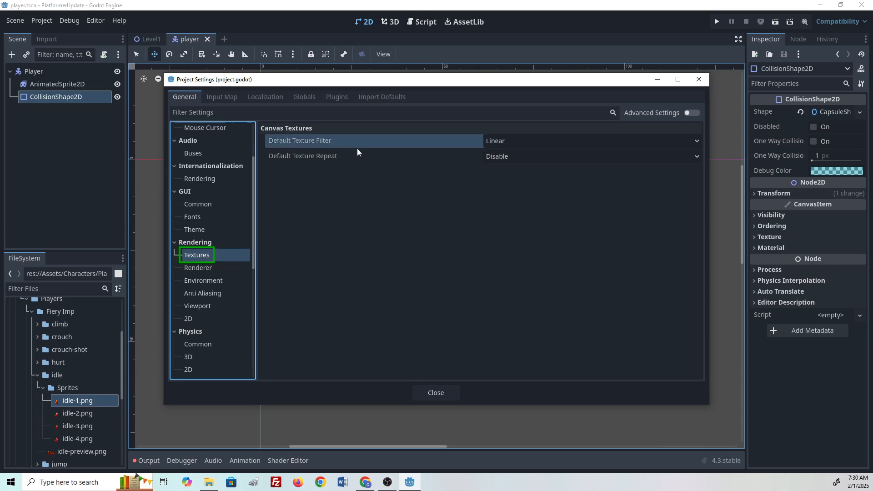
pyautogui.click(517, 136)
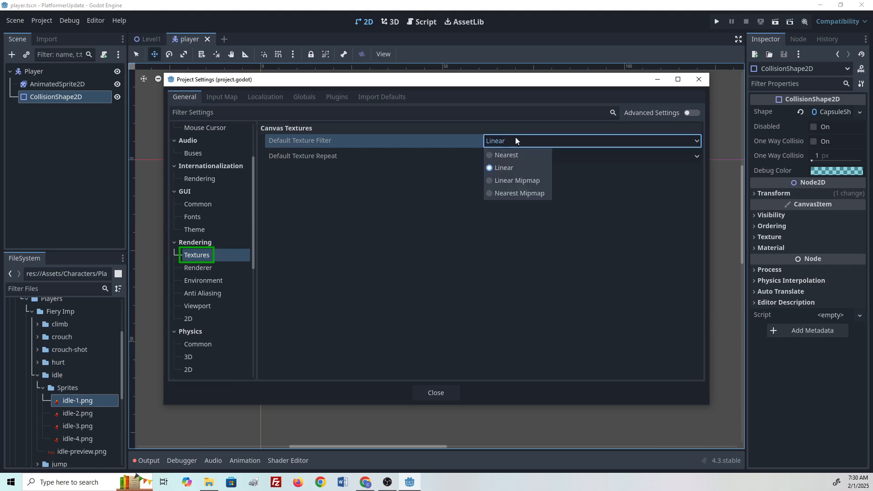
pyautogui.click(511, 154)
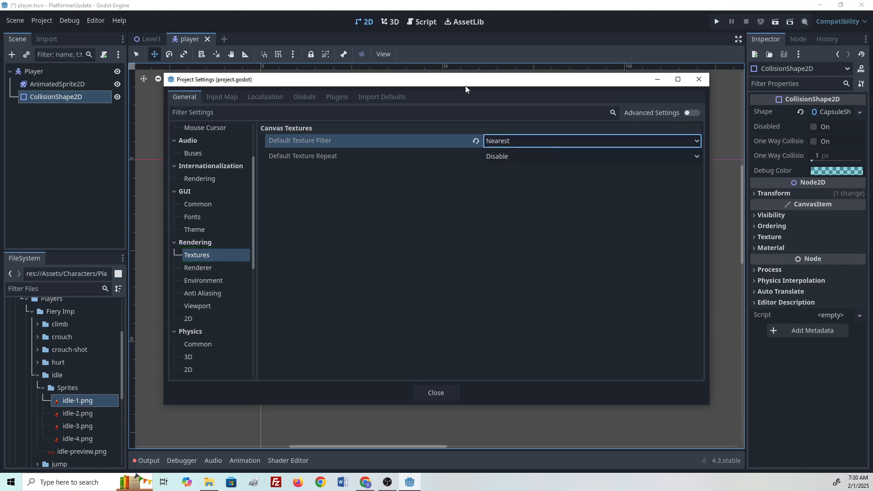
# Step: Uncover the sprite and switch the default texture filter to Linear and back to Nearest to compare the rendering
pyautogui.moveTo(465, 86); pyautogui.dragTo(612, 102)
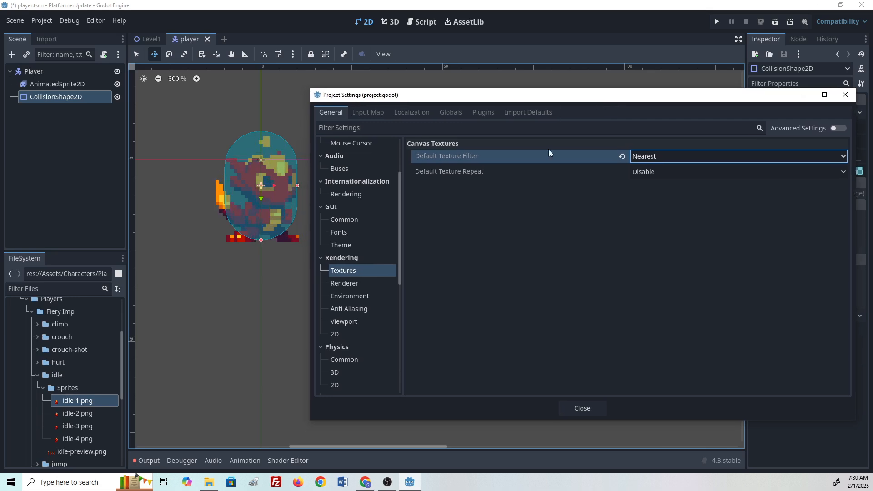
pyautogui.click(654, 157)
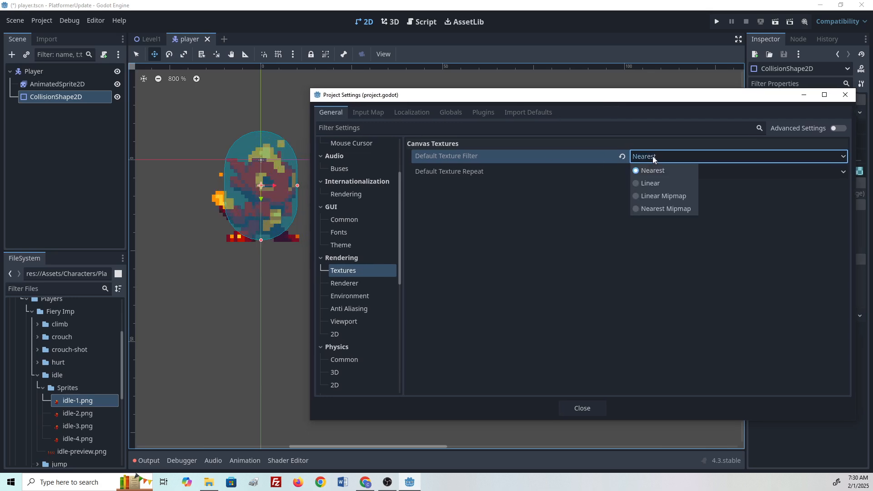
pyautogui.click(649, 182)
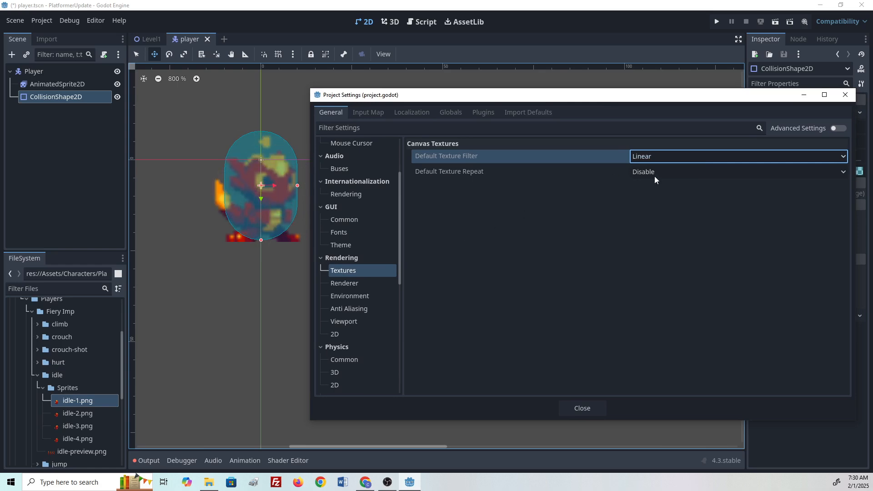
pyautogui.click(675, 156)
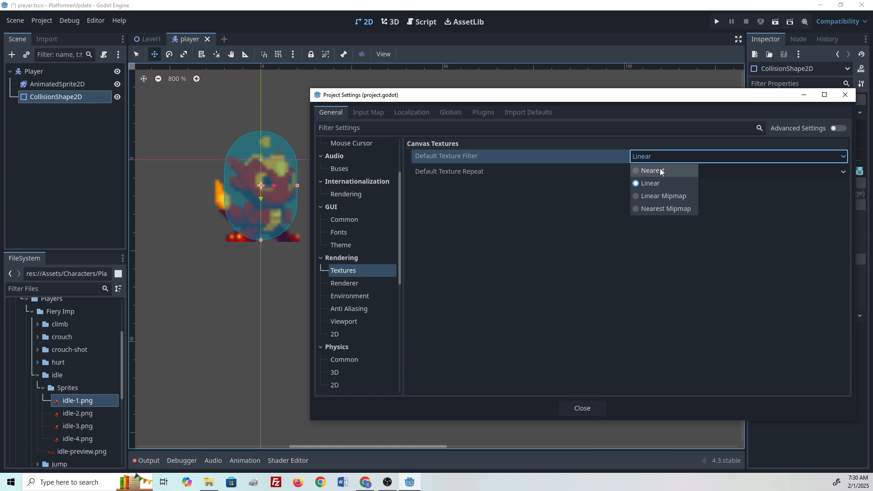
pyautogui.click(661, 171)
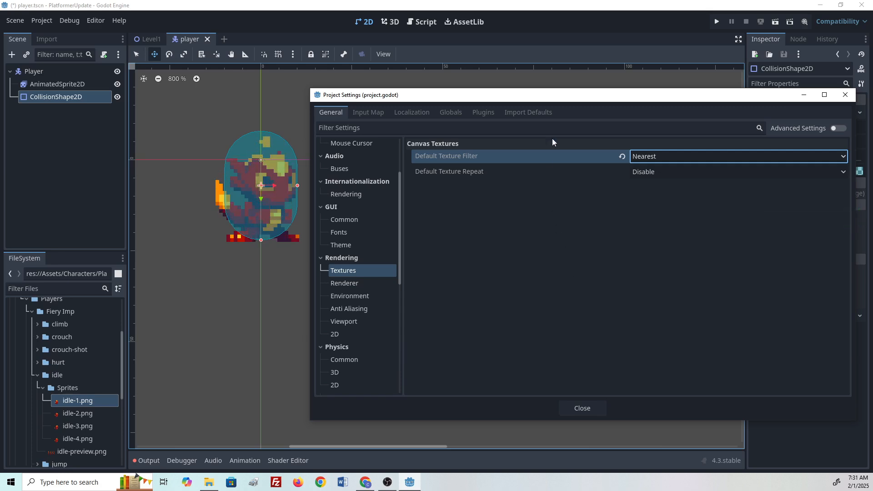
pyautogui.doubleClick(566, 98)
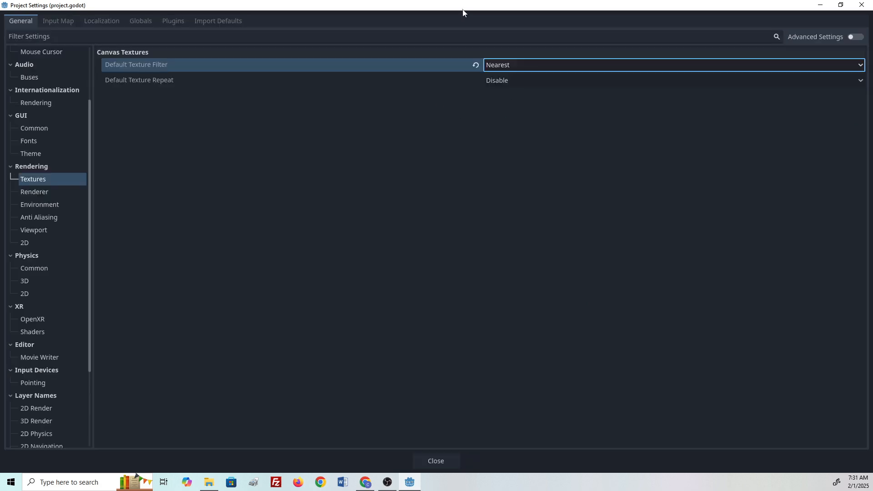
pyautogui.moveTo(462, 9); pyautogui.dragTo(565, 82)
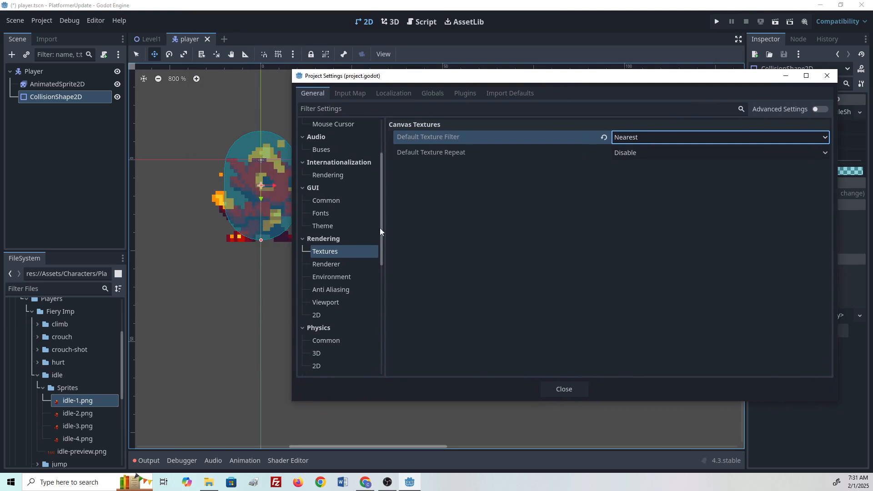
pyautogui.scroll(4, 338, 223)
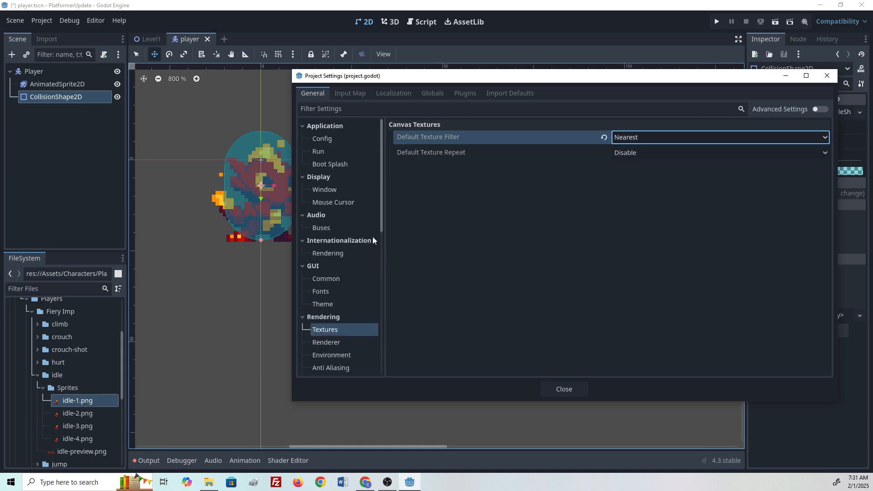
# Step: Begin attaching a script to the Player root node, with its path set to res://Assets/Scripts/playerController.gd
pyautogui.click(563, 389)
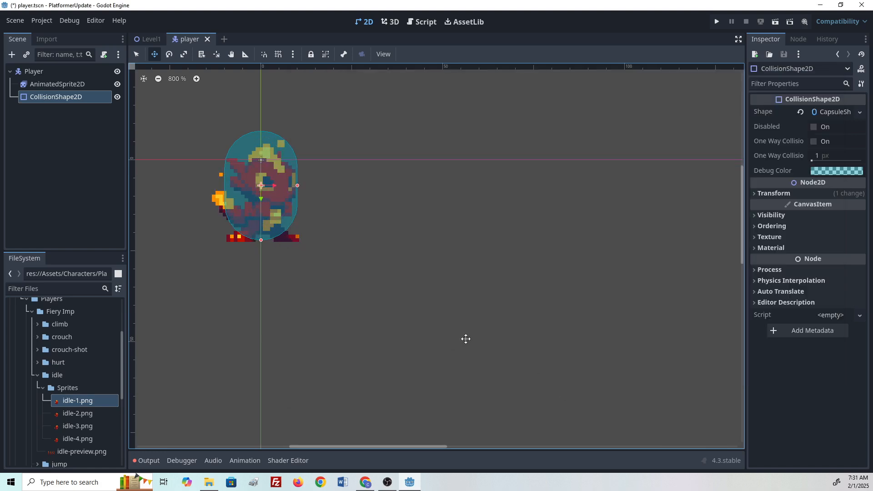
pyautogui.click(52, 75)
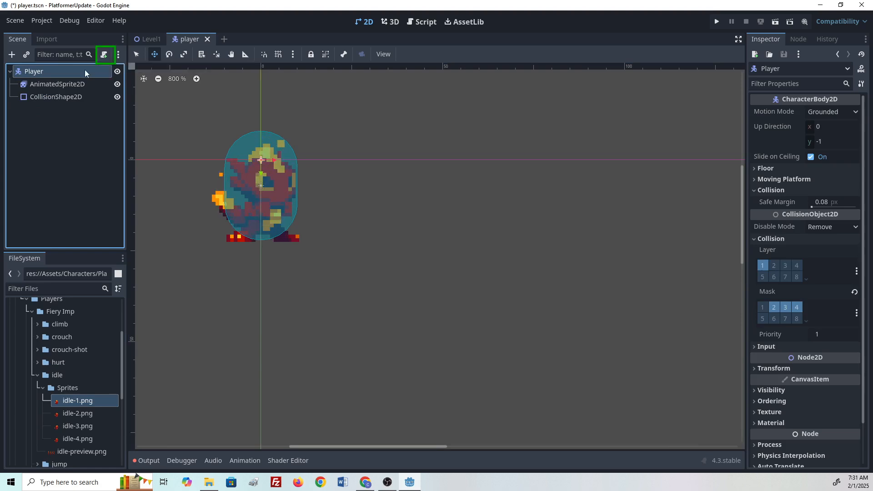
pyautogui.click(105, 55)
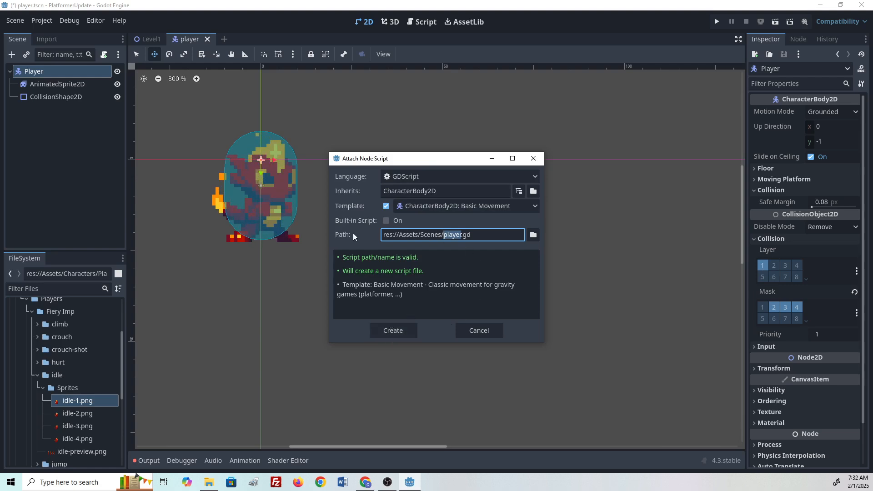
pyautogui.doubleClick(431, 235)
pyautogui.click(530, 235)
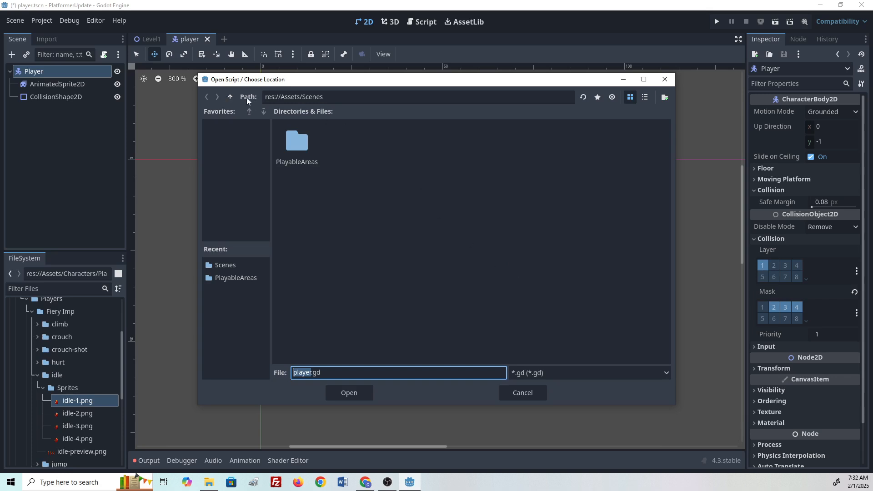
pyautogui.click(230, 97)
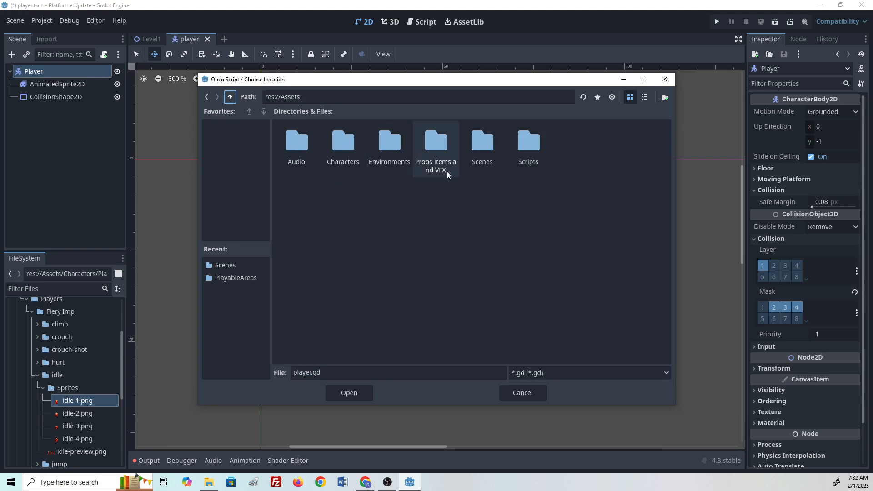
pyautogui.doubleClick(528, 149)
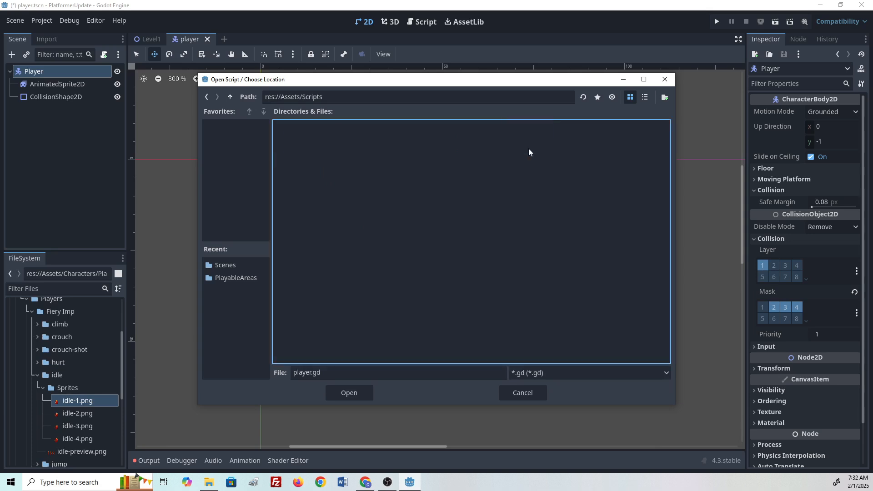
pyautogui.click(294, 373)
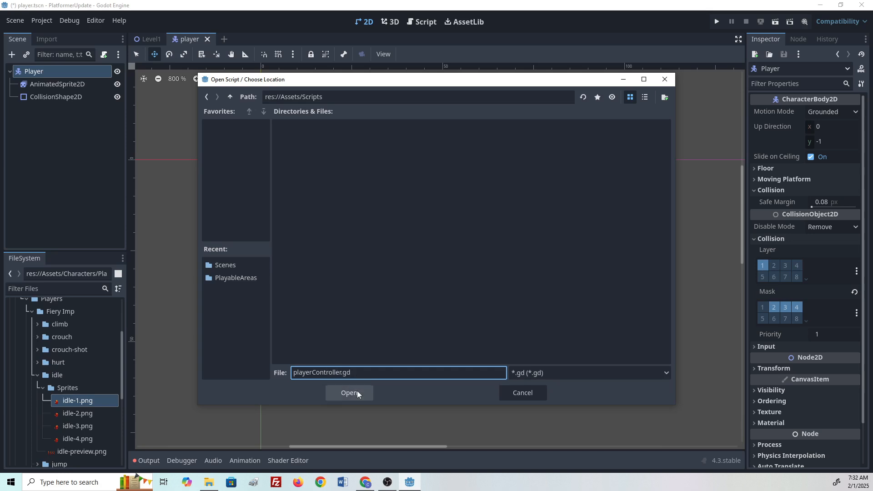
pyautogui.click(356, 392)
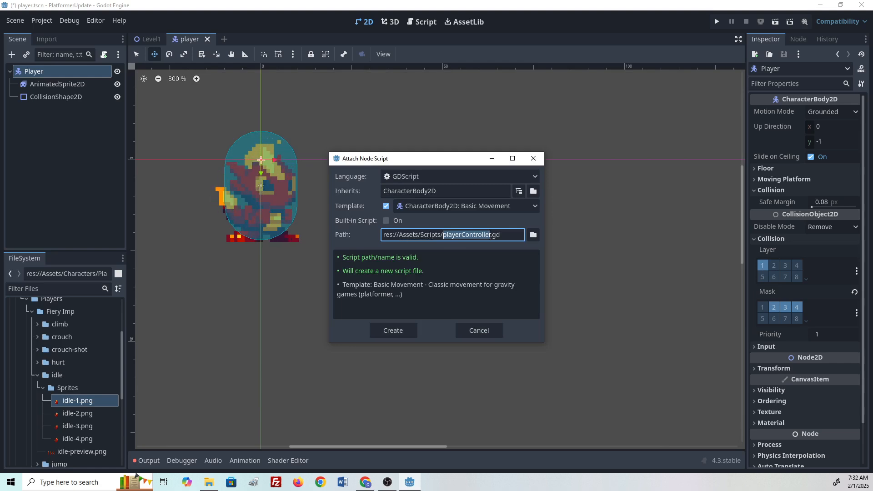
# Step: Create the GDScript from the CharacterBody2D: Basic Movement template and save the player scene
pyautogui.click(432, 236)
pyautogui.click(394, 330)
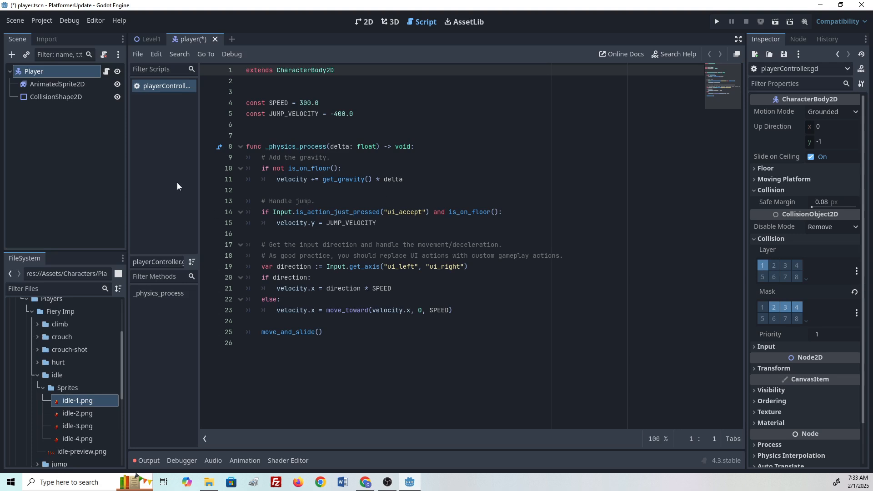
pyautogui.click(19, 22)
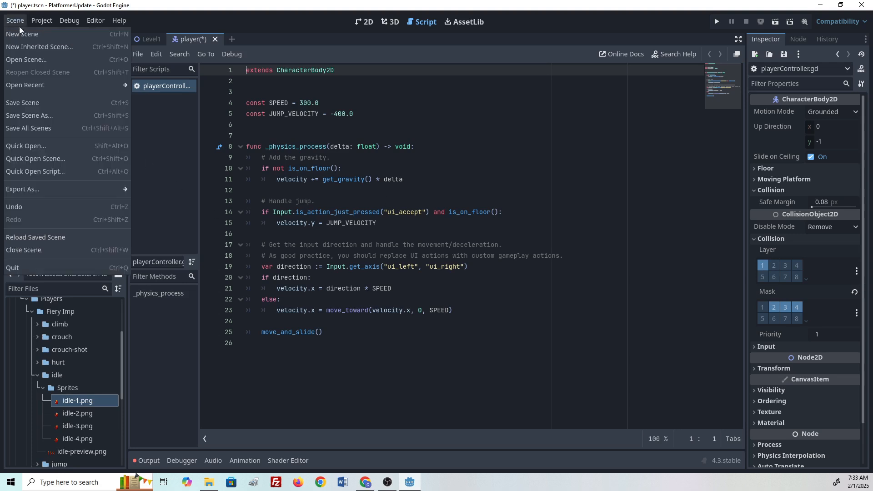
pyautogui.click(28, 99)
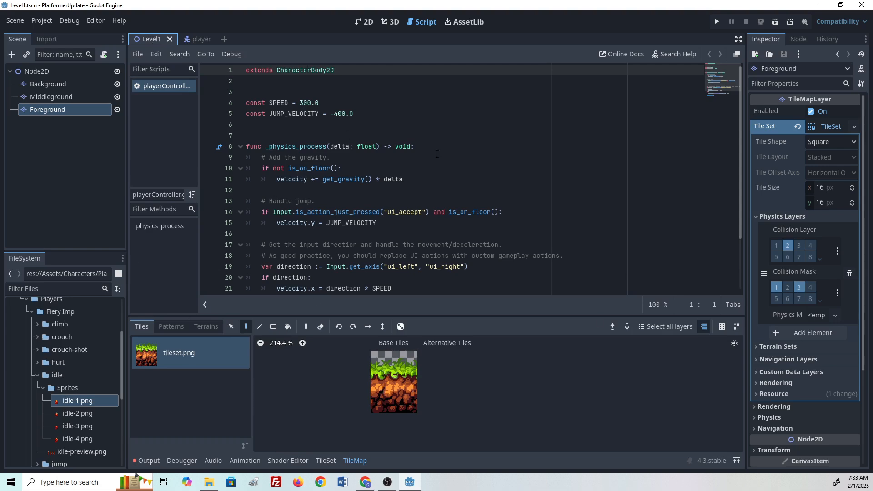
# Step: In the Level1 scene's 2D view, instantiate player.tscn as a child of the root Node2D
pyautogui.click(363, 22)
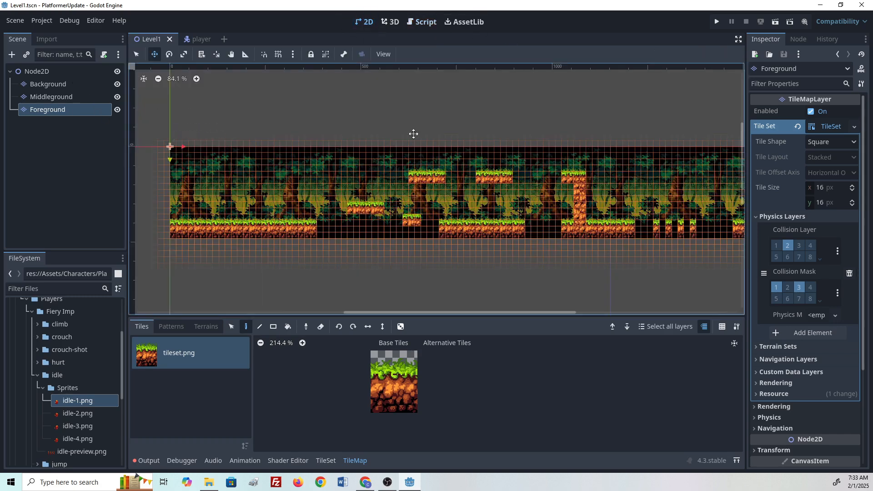
pyautogui.click(47, 71)
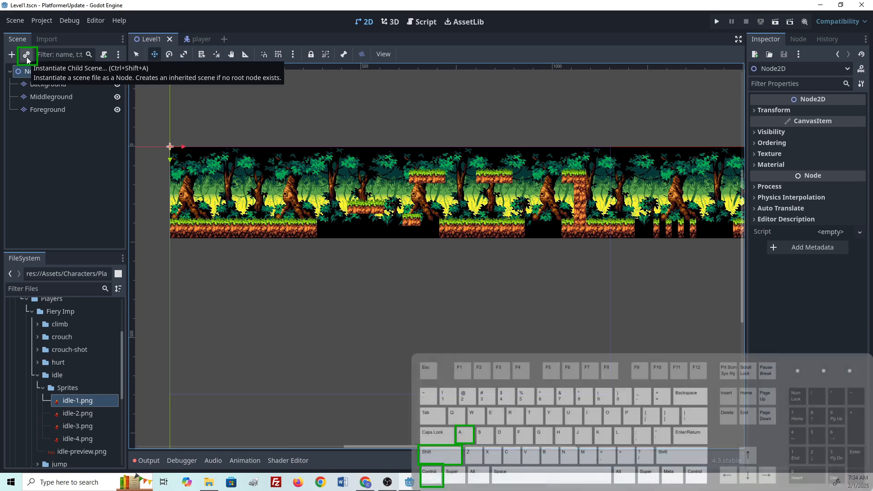
pyautogui.hotkey('ctrl', 'shift', 'a')
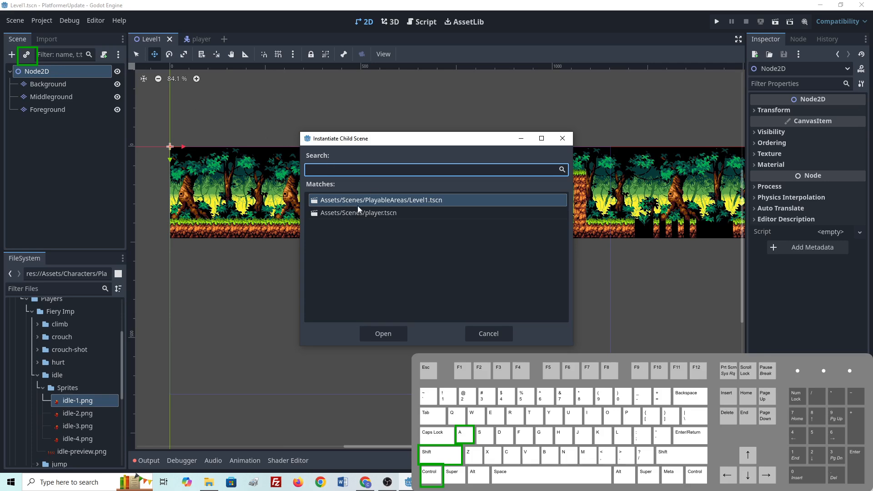
pyautogui.click(352, 213)
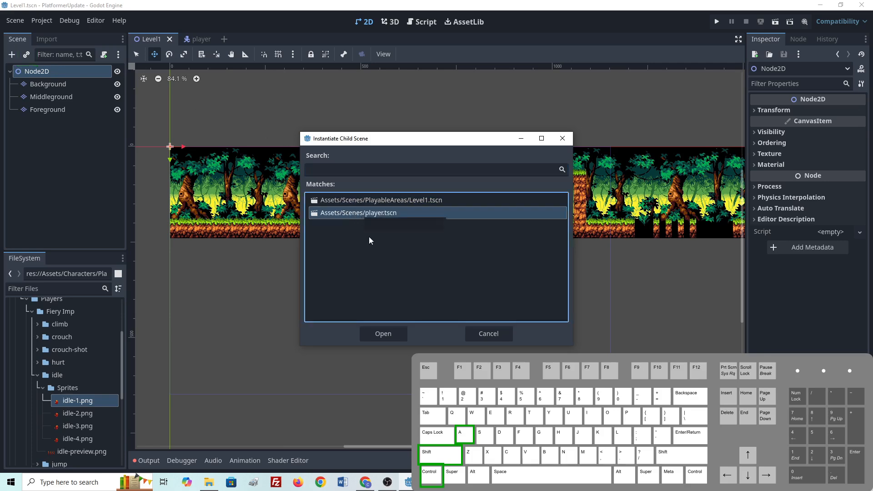
pyautogui.click(390, 333)
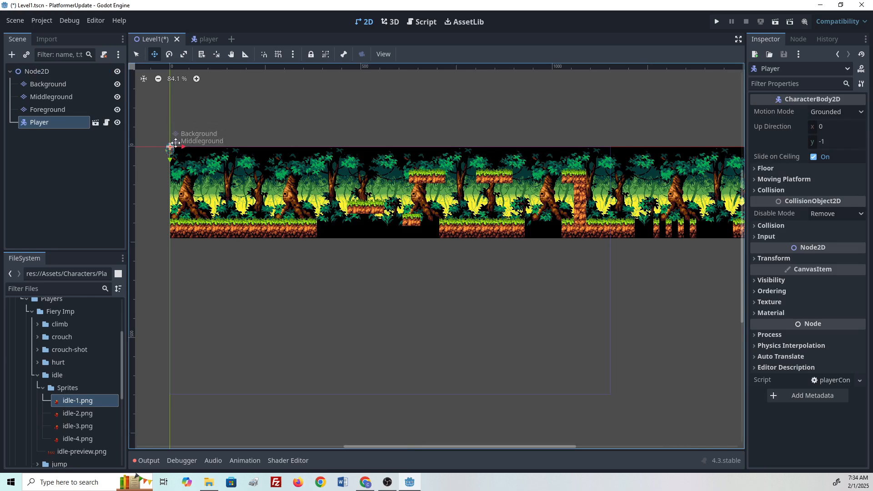
# Step: Move the Player instance just above the grass ground near the start of the level and save Level1
pyautogui.moveTo(176, 149); pyautogui.dragTo(195, 212)
pyautogui.scroll(5, 199, 217)
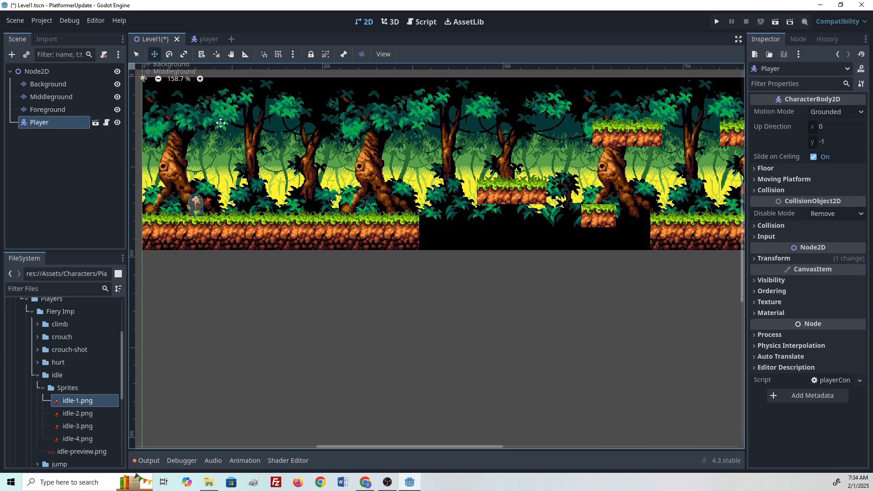
pyautogui.hotkey('ctrl', 's')
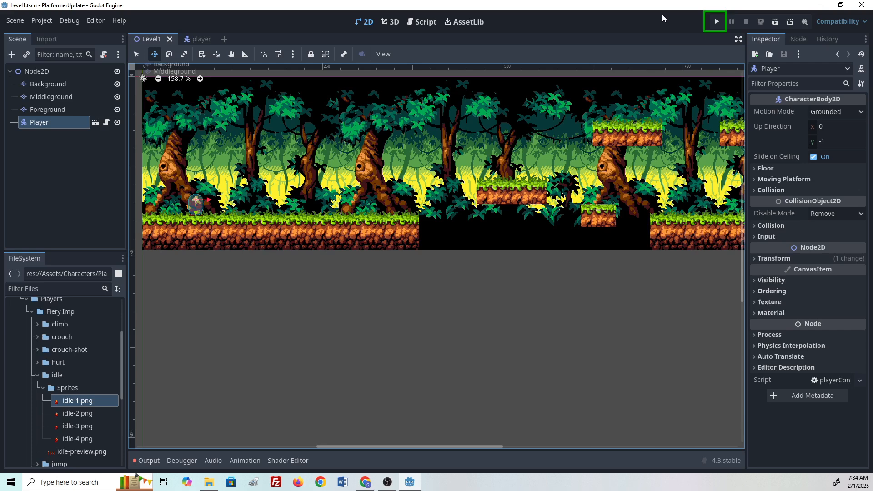
# Step: Run the project with the current Level1 scene set as the main scene
pyautogui.click(716, 22)
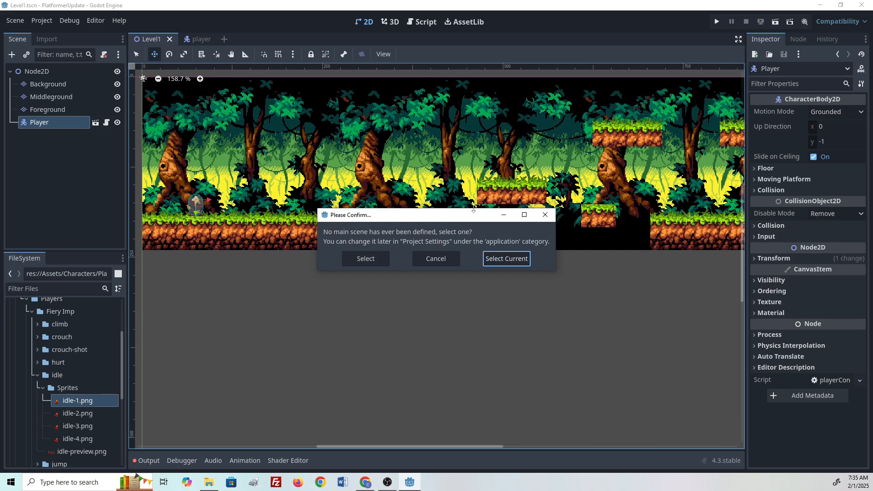
pyautogui.click(506, 258)
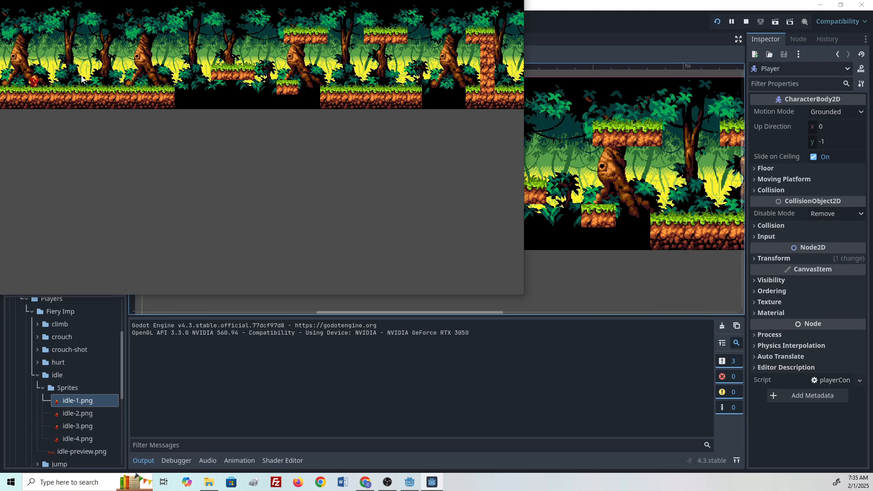
# Step: Test the player's movement in the running game by walking in both directions and jumping
pyautogui.press('Right')
pyautogui.press('Left')
pyautogui.press('Right')
pyautogui.press('Left')
pyautogui.press('Right')
pyautogui.press('Right')
pyautogui.press('space')
pyautogui.press('Right')
pyautogui.press('Right')
pyautogui.press('space')
pyautogui.press('space')
pyautogui.press('Right')
pyautogui.press('Right')
pyautogui.press('space')
pyautogui.press('Left')
pyautogui.rightClick(441, 489)
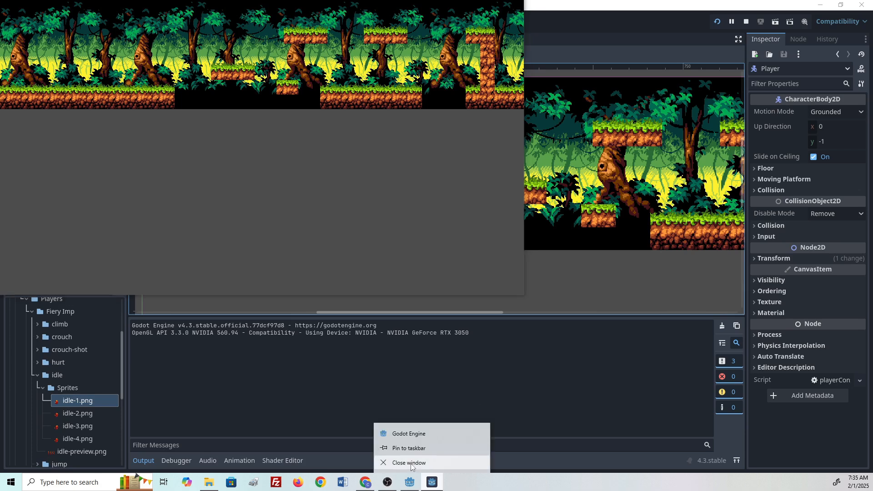
pyautogui.click(287, 216)
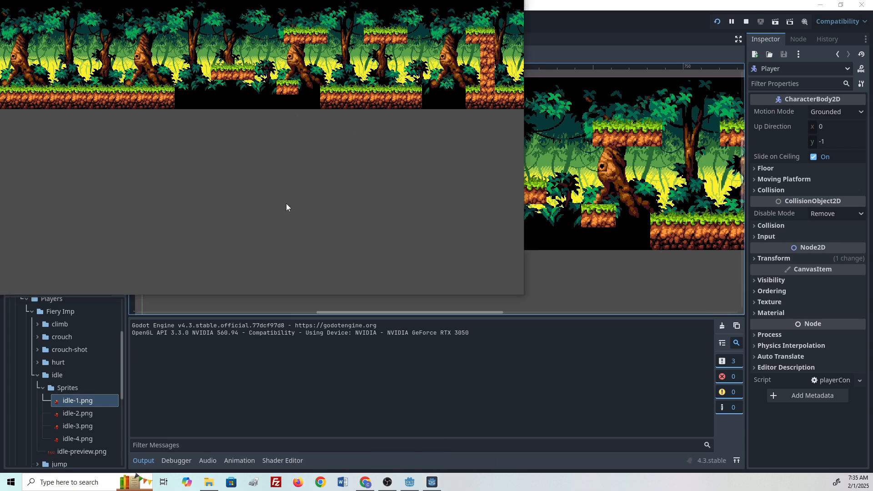